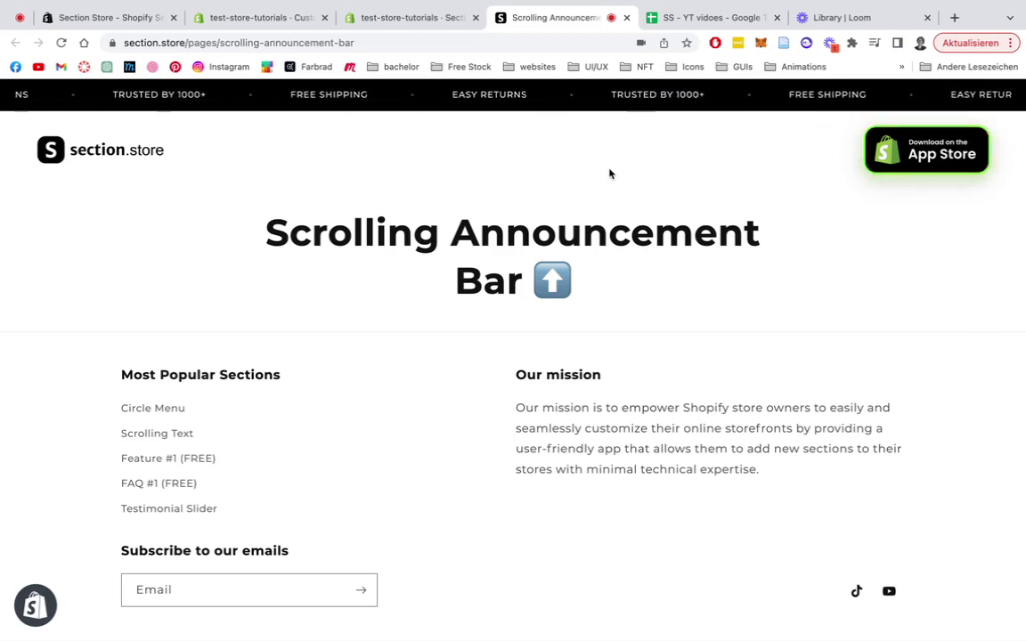
- Switch to the Section Store: Theme sections listing in the Shopify App Store
left_click(126, 16)
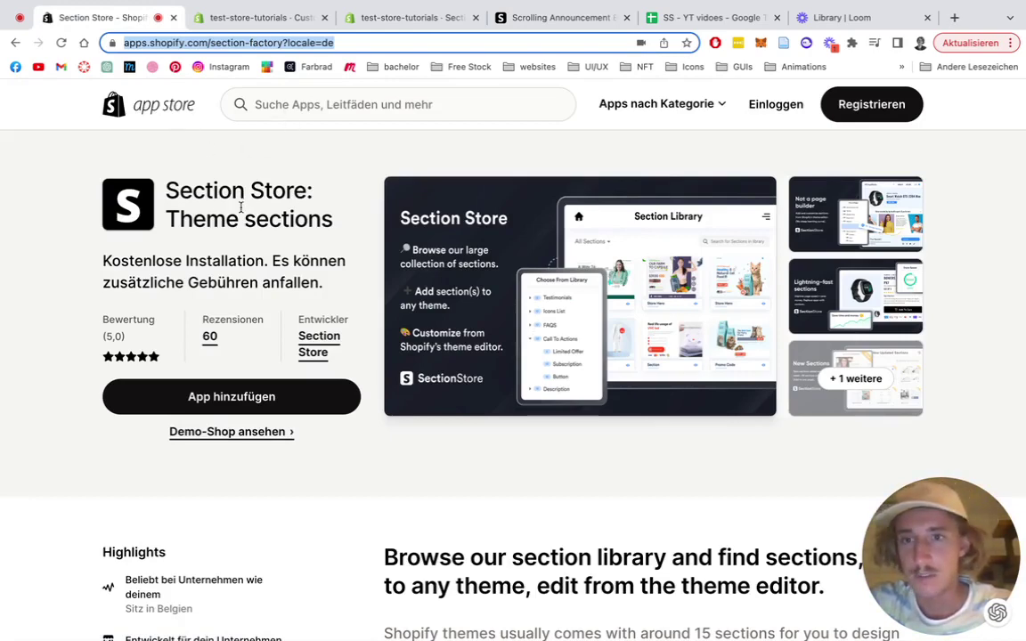
scroll(234, 200, "down", 1)
scroll(233, 200, "up", 1)
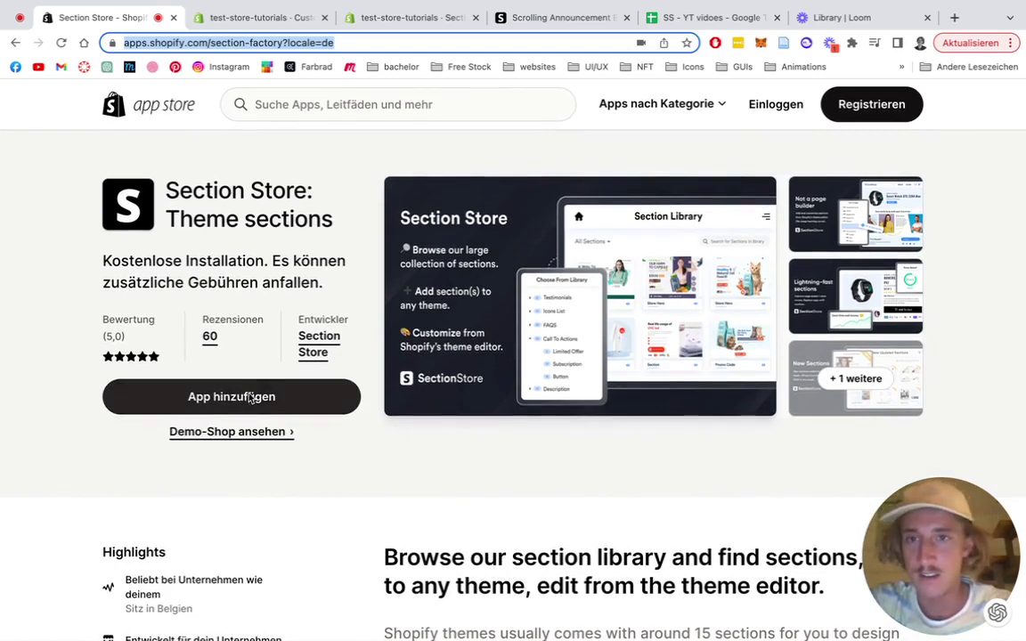
left_click(300, 172)
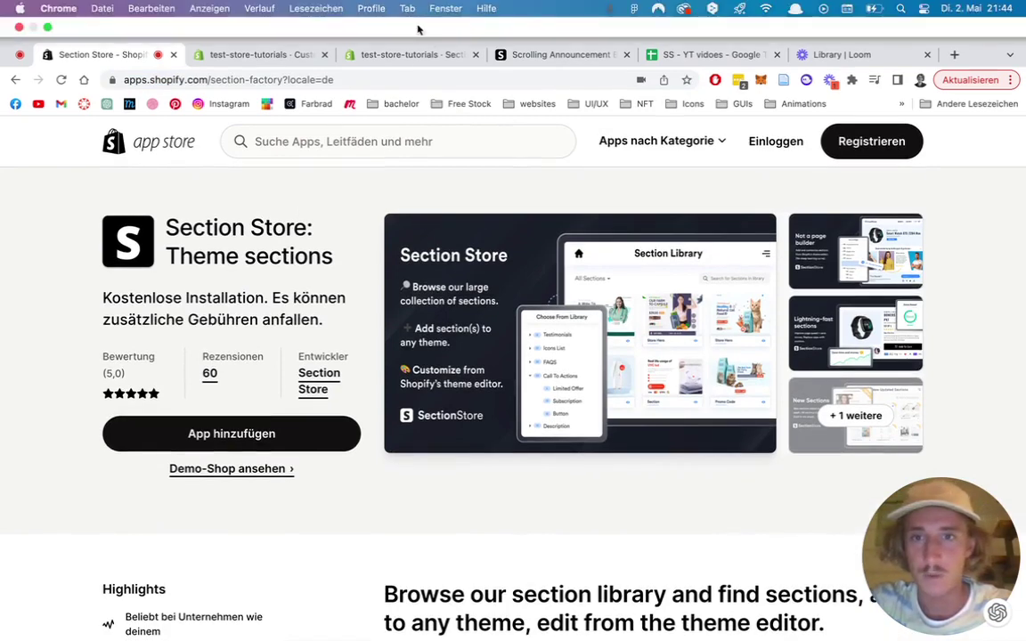
- Go to the Section Store app in the store admin and browse its Sections catalogue
left_click(401, 21)
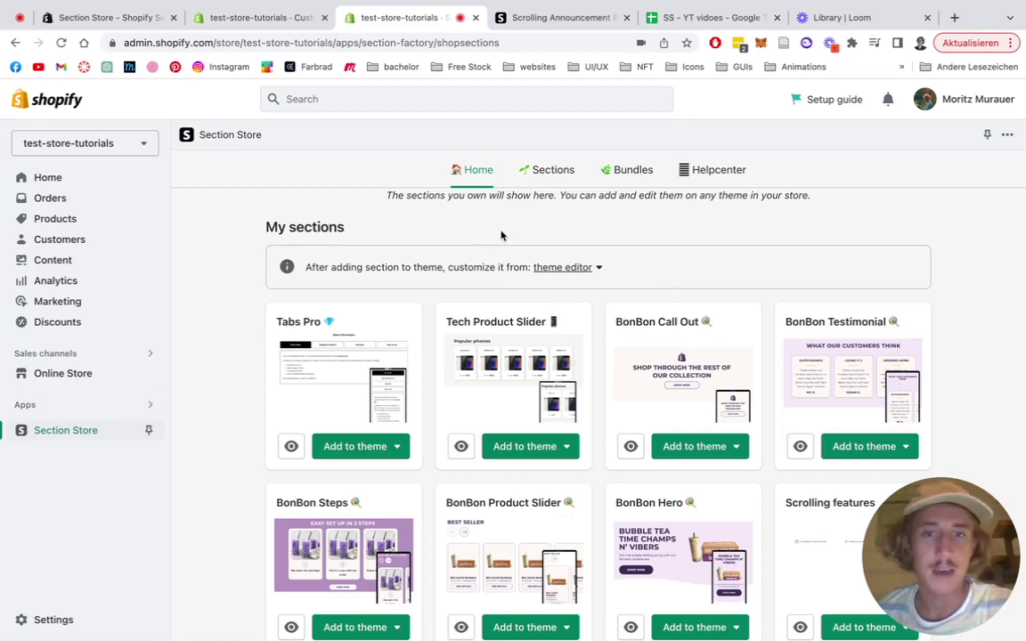
left_click(553, 178)
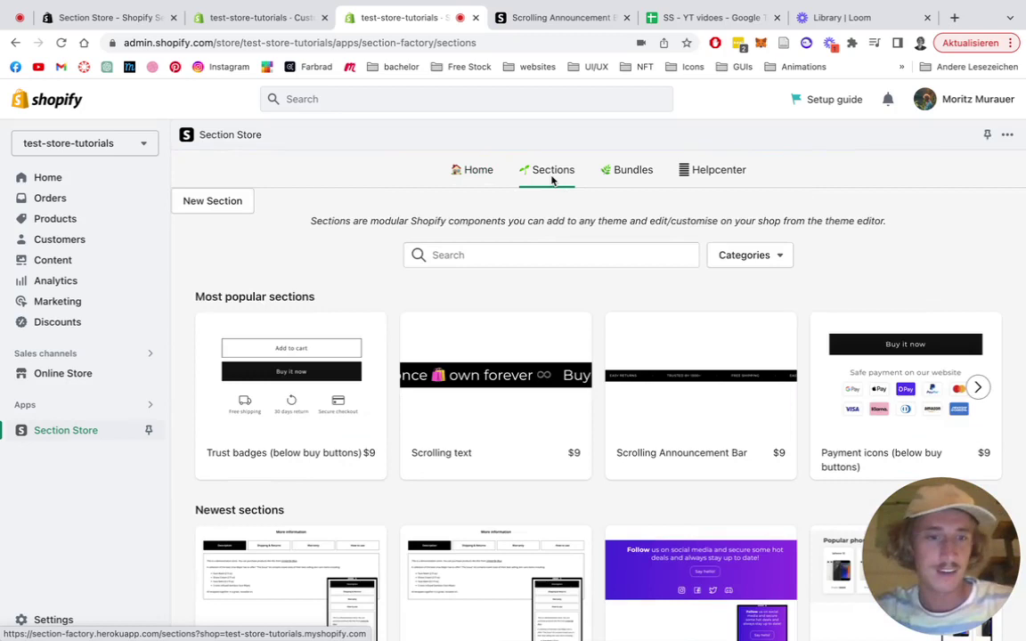
left_click(704, 374)
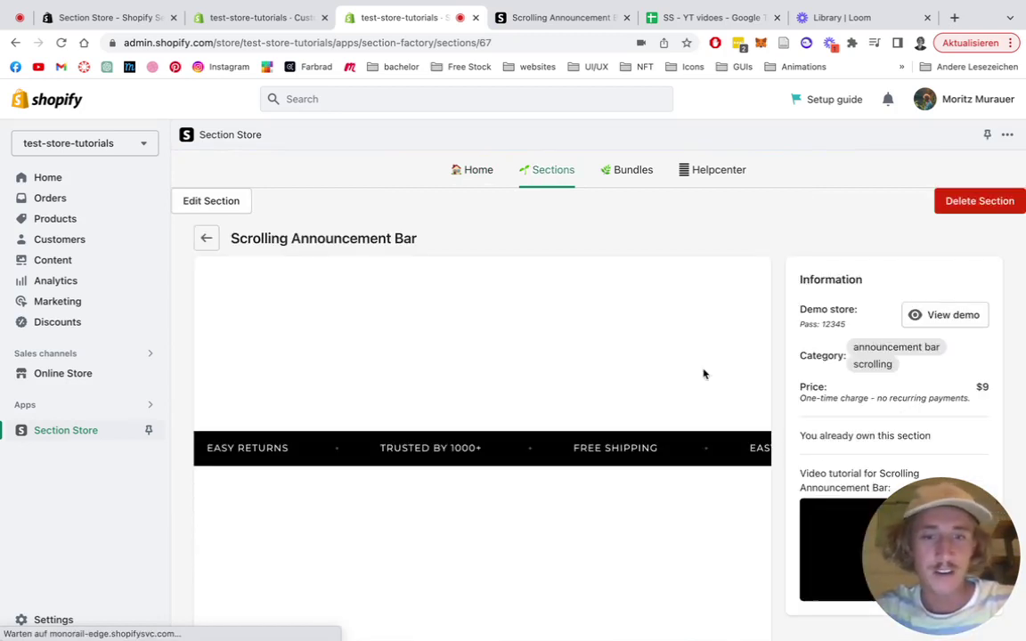
scroll(703, 375, "down", 1)
scroll(704, 374, "down", 1)
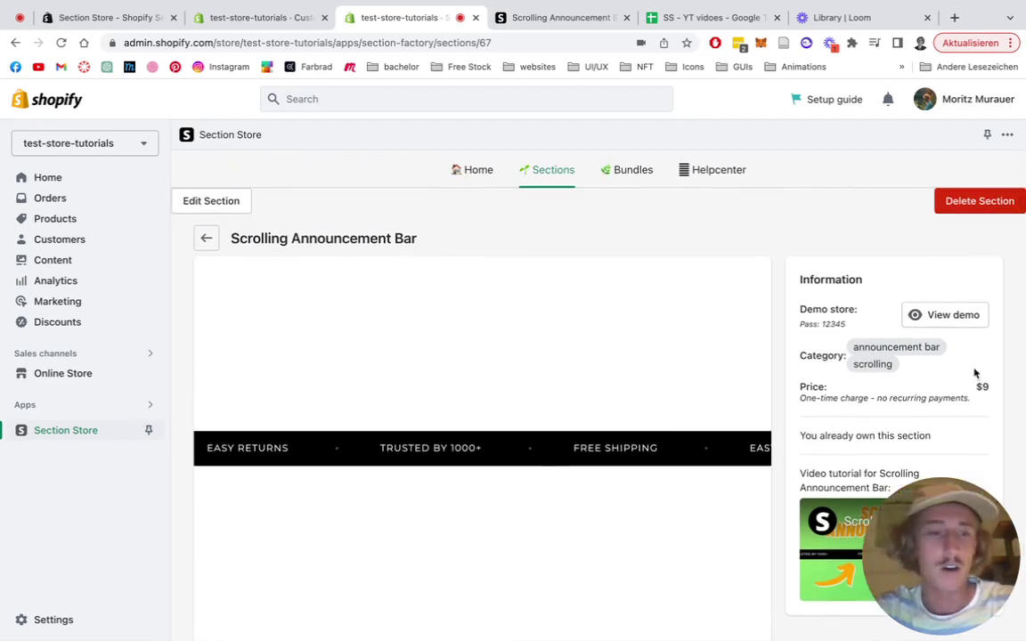
- Return to the Section Store home page and look through the My sections list
left_click(486, 170)
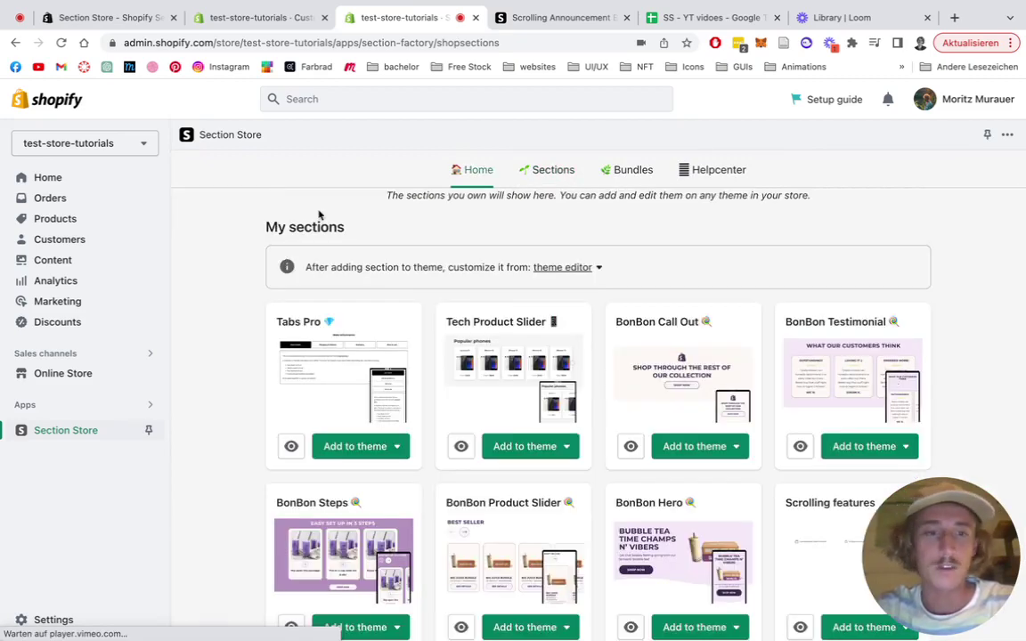
scroll(784, 336, "down", 10)
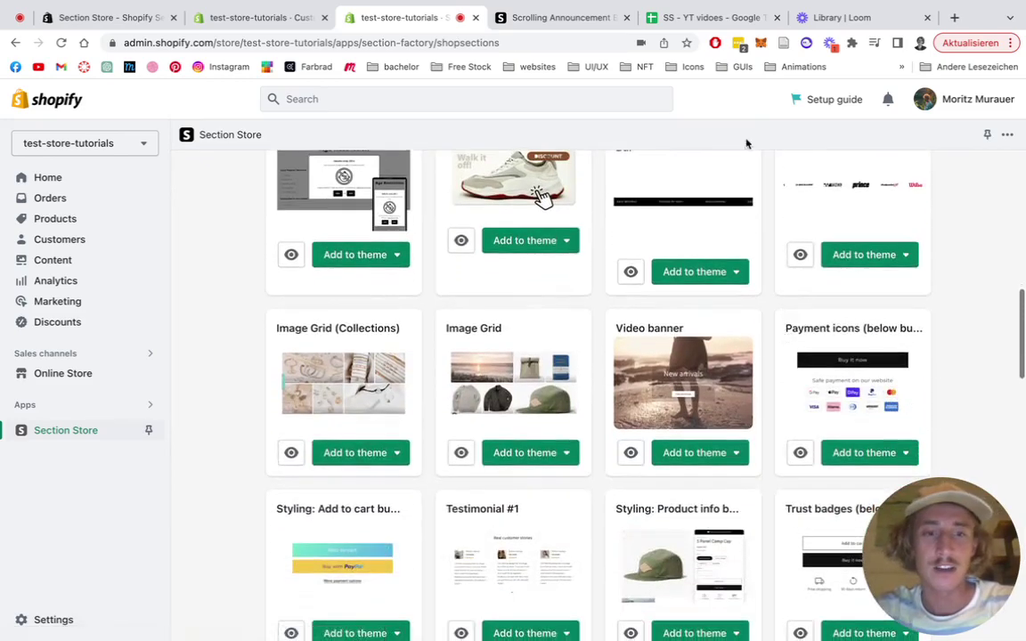
scroll(550, 291, "up", 10)
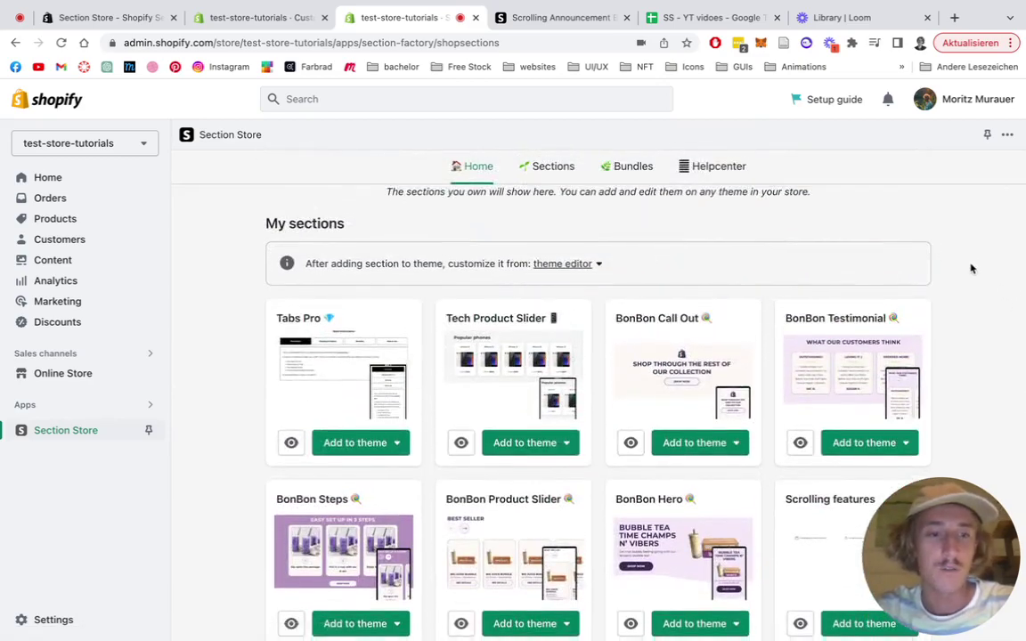
scroll(974, 270, "down", 2)
scroll(971, 268, "down", 10)
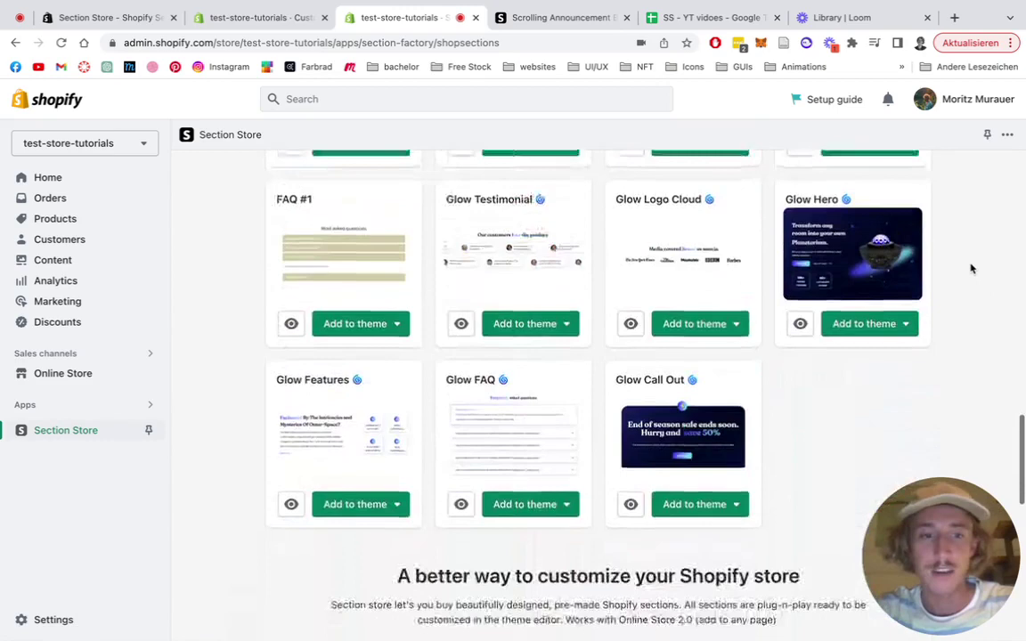
scroll(971, 268, "up", 8)
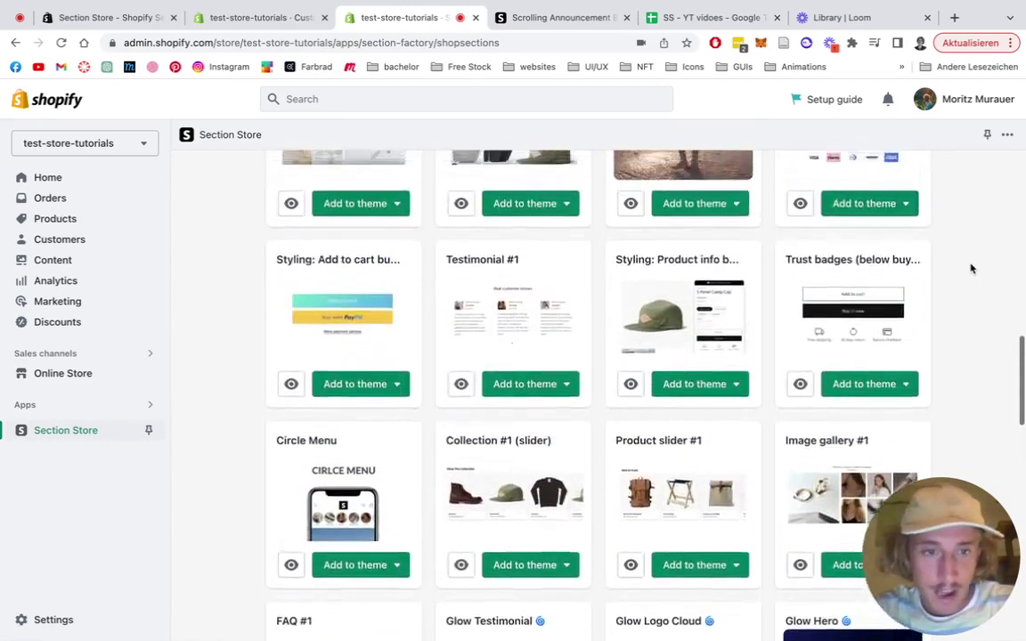
scroll(971, 268, "up", 3)
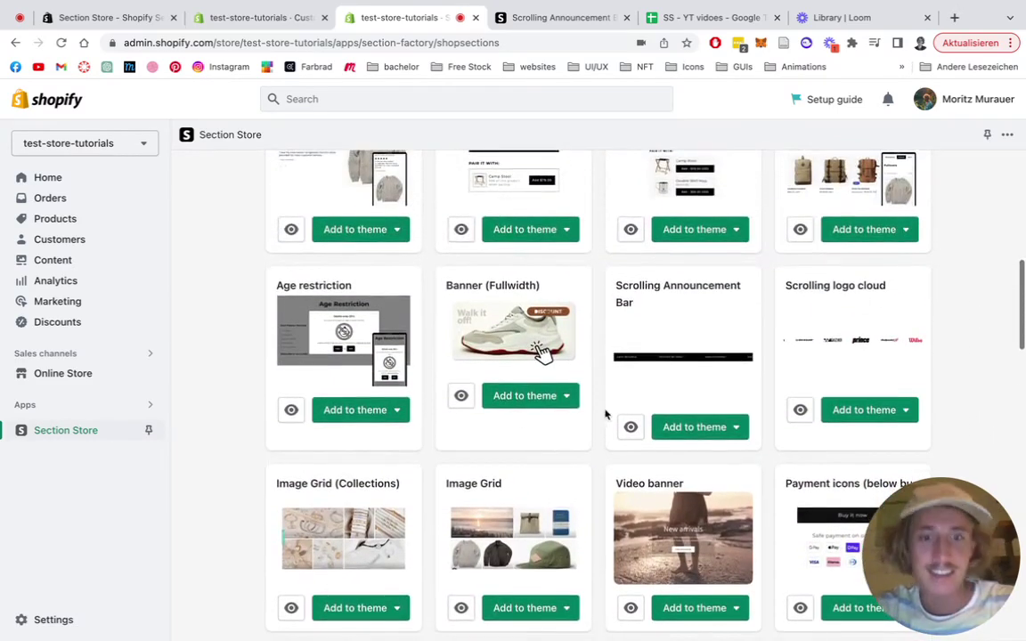
- Check the theme choices under Add to theme and the theme editor, closing both unchanged
left_click(701, 431)
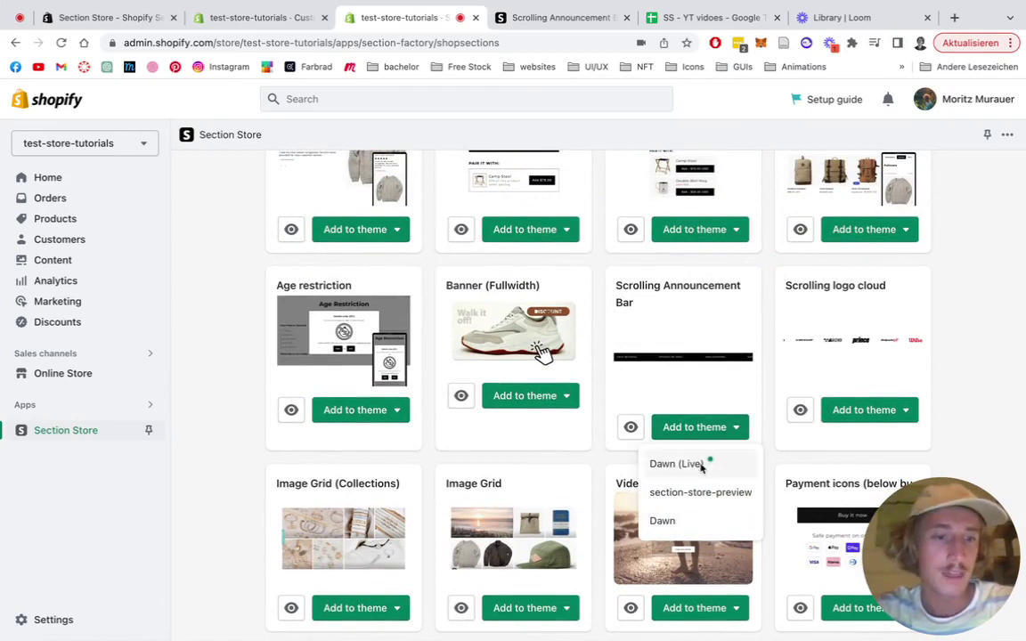
left_click(976, 288)
scroll(976, 288, "up", 15)
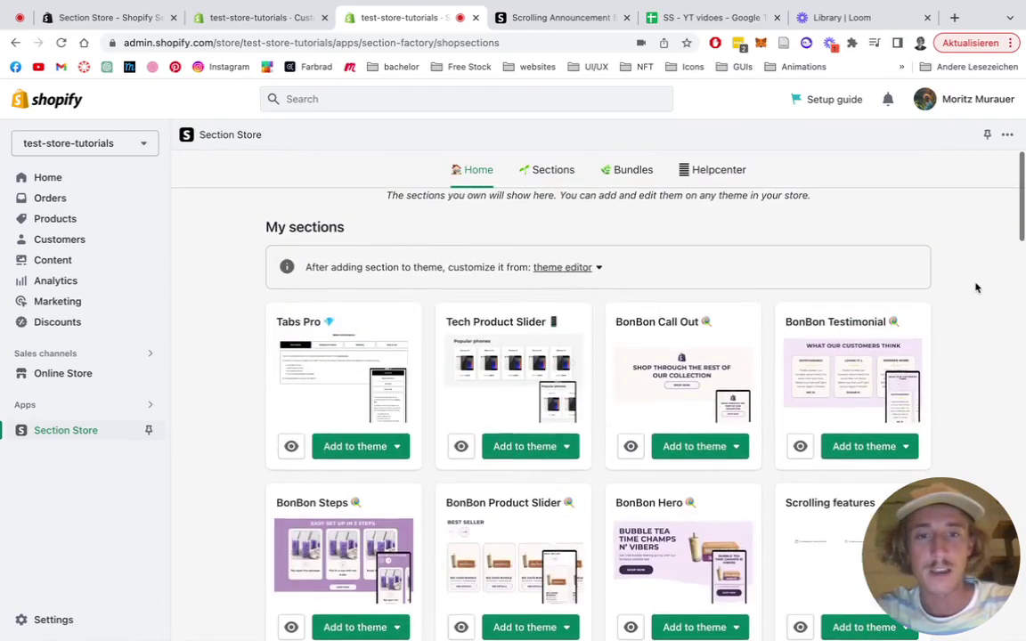
left_click(562, 271)
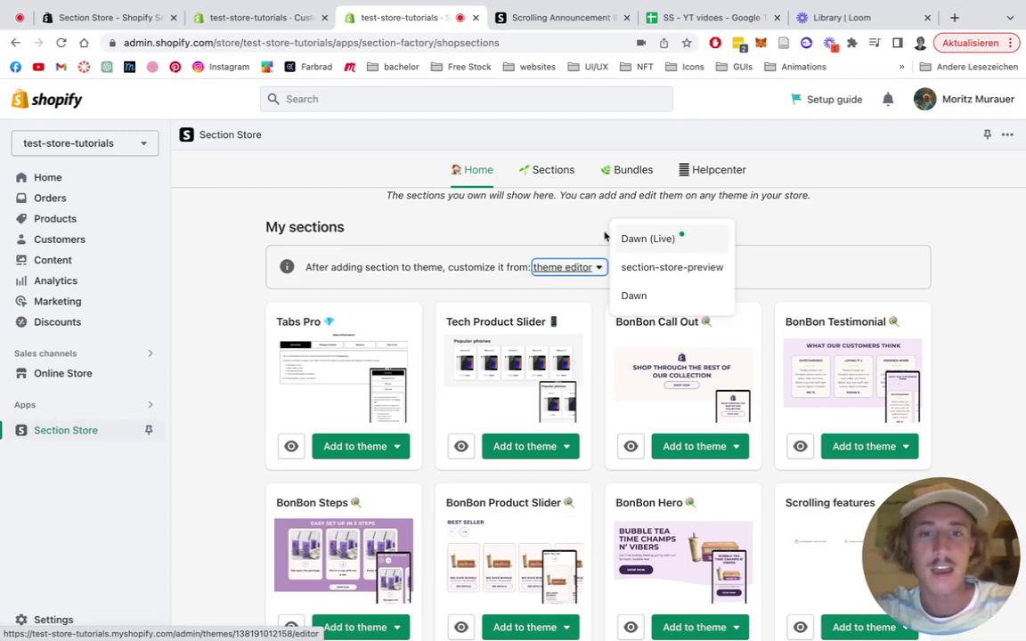
left_click(540, 232)
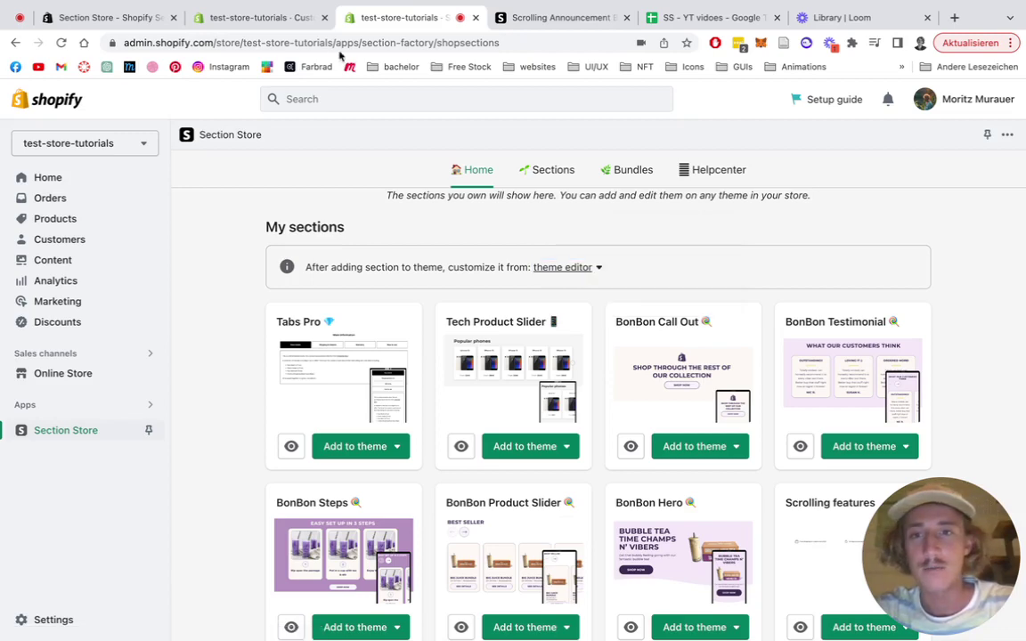
- Switch to the Dawn home page theme editor and bring up the Add section list
left_click(282, 19)
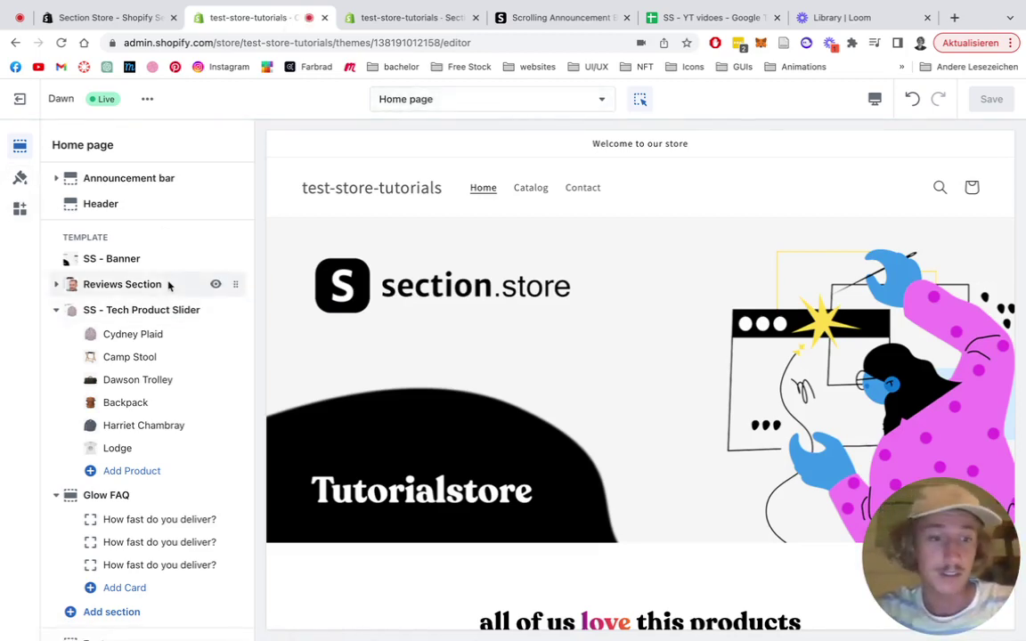
mouse_move(167, 284)
scroll(147, 283, "down", 1)
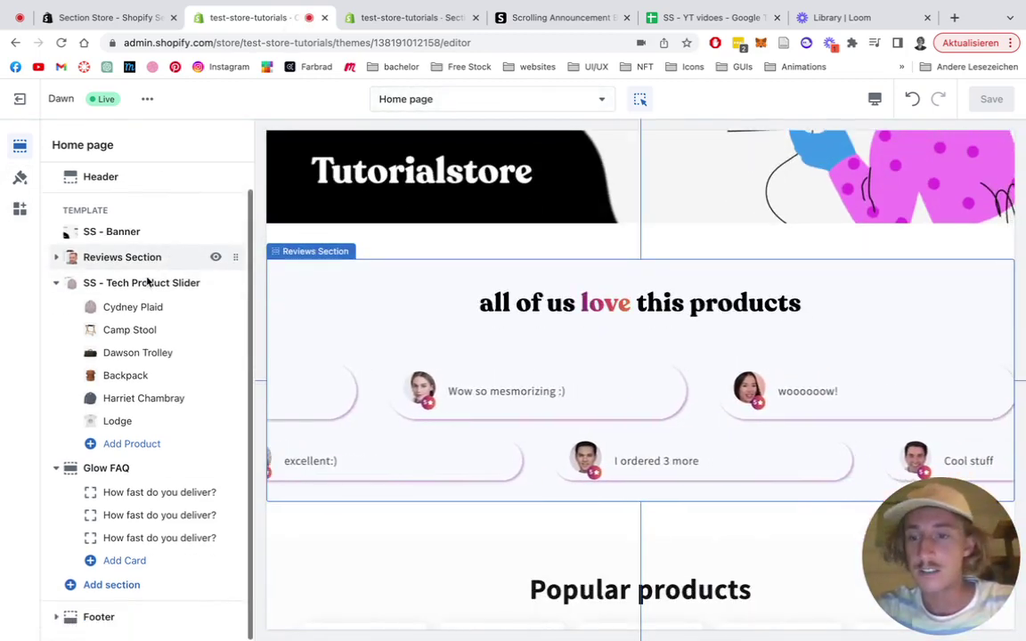
left_click(111, 585)
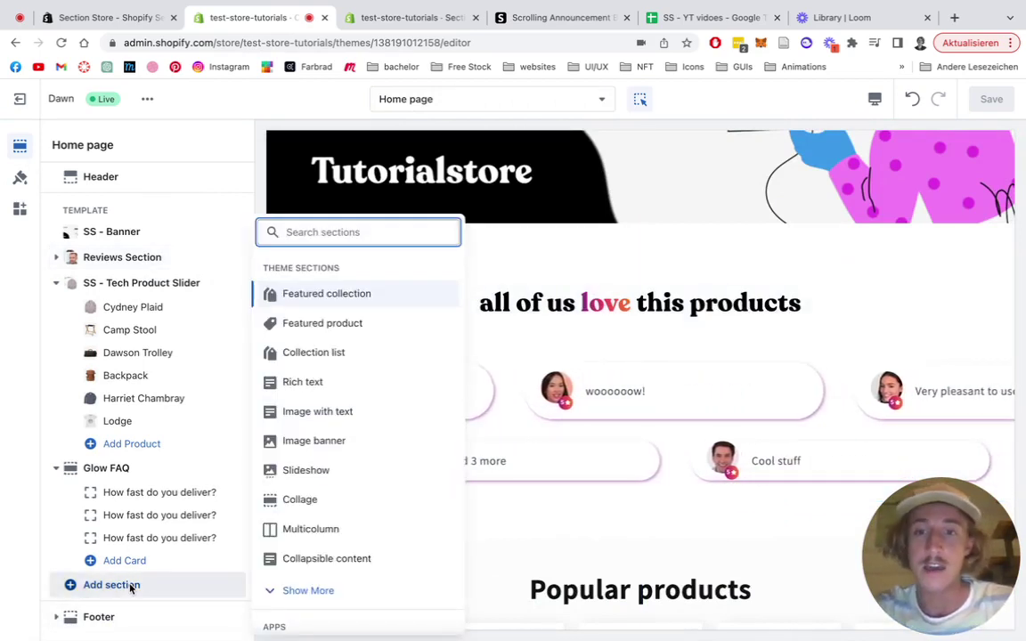
- Search the addable sections for 'SS SCROLL' to find SS - Scrolling bar
type("SS ANN")
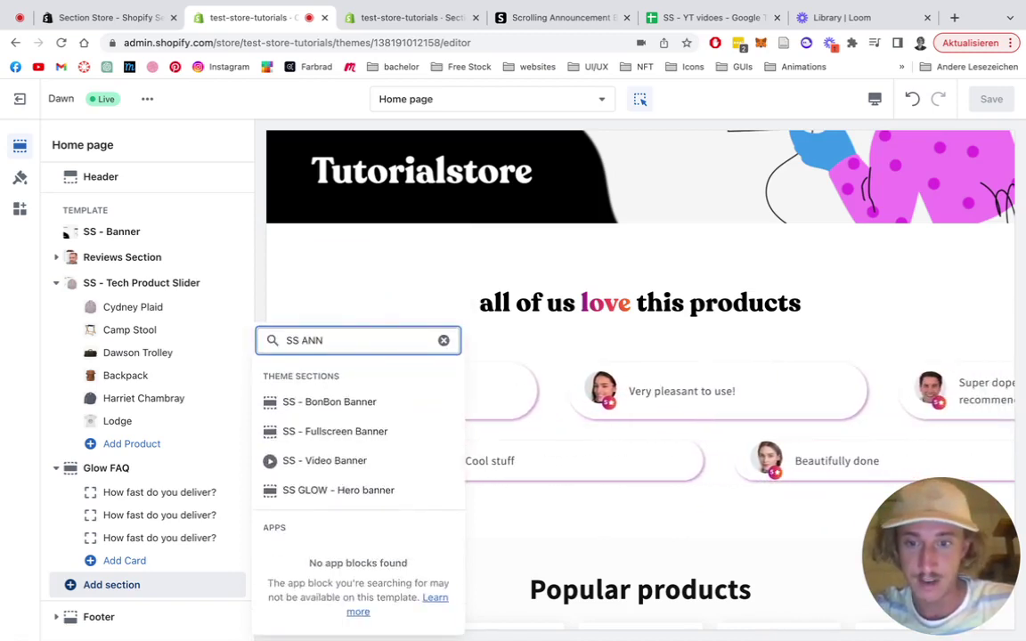
key("BackSpace")
key("BackSpace")
key("BackSpace")
type("SCROLLI")
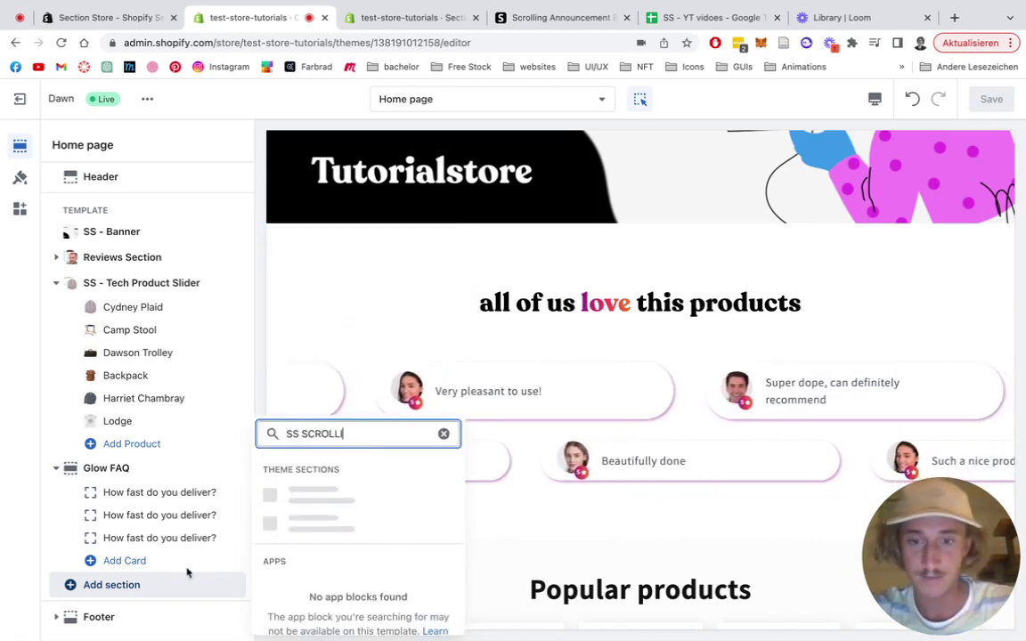
key("BackSpace")
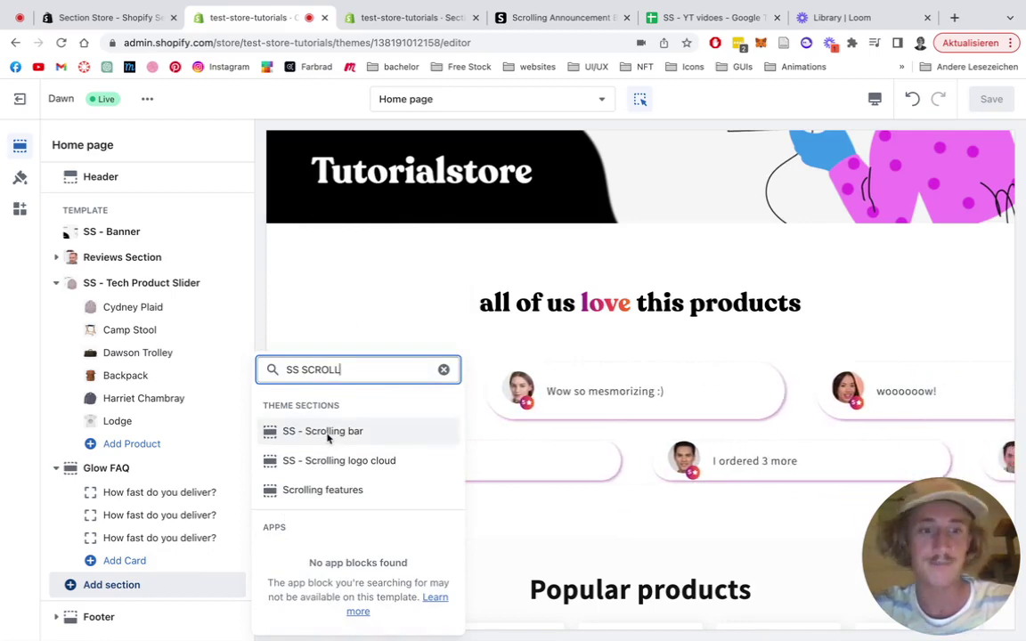
- Add SS - Scrolling bar, move it to the top of the template, and save
left_click(326, 433)
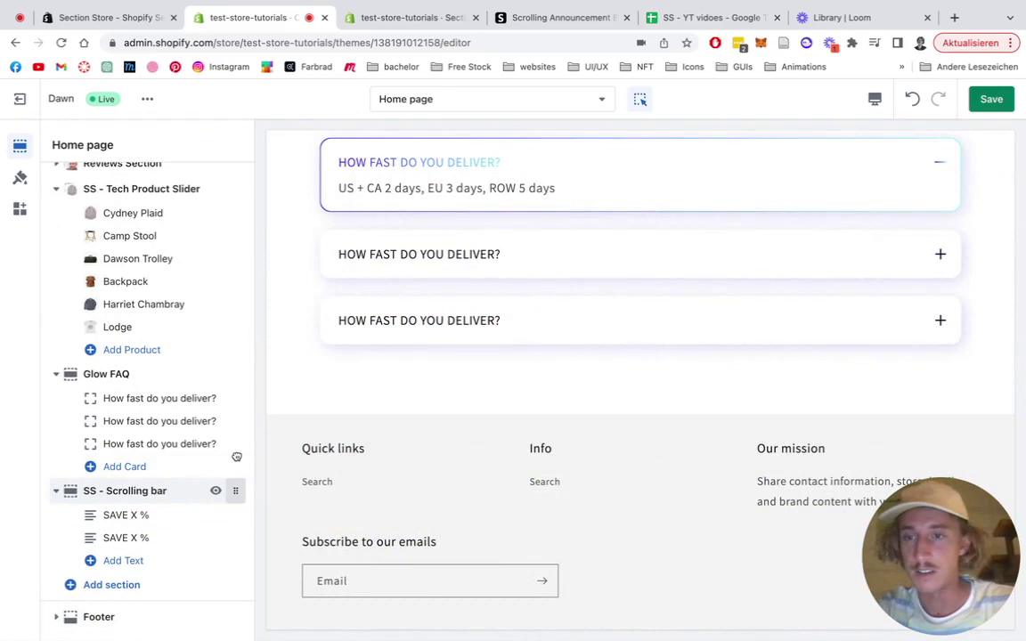
left_click_drag(237, 496, 211, 189)
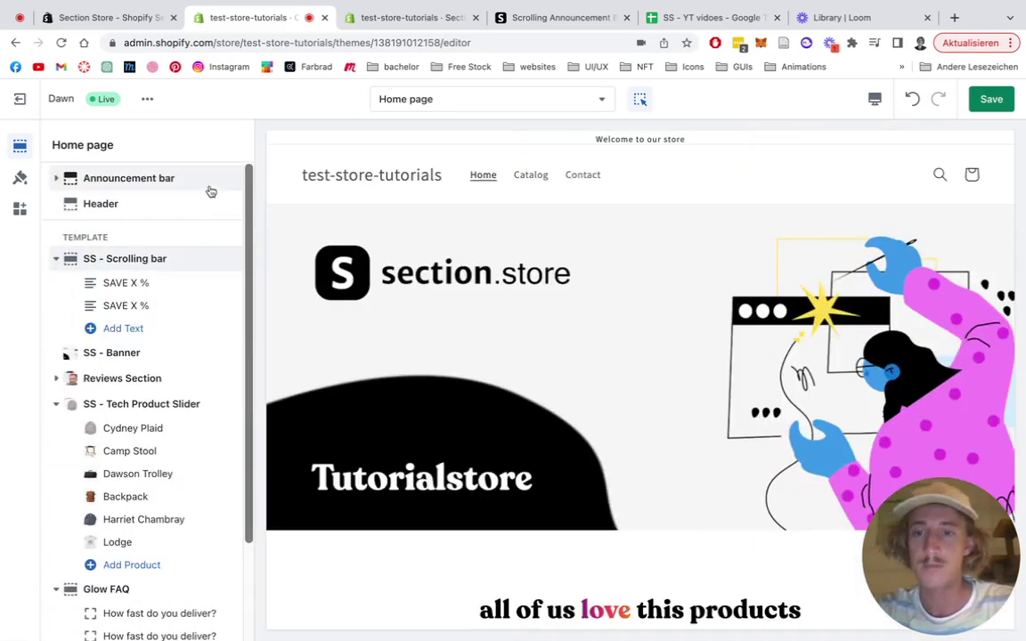
left_click(993, 99)
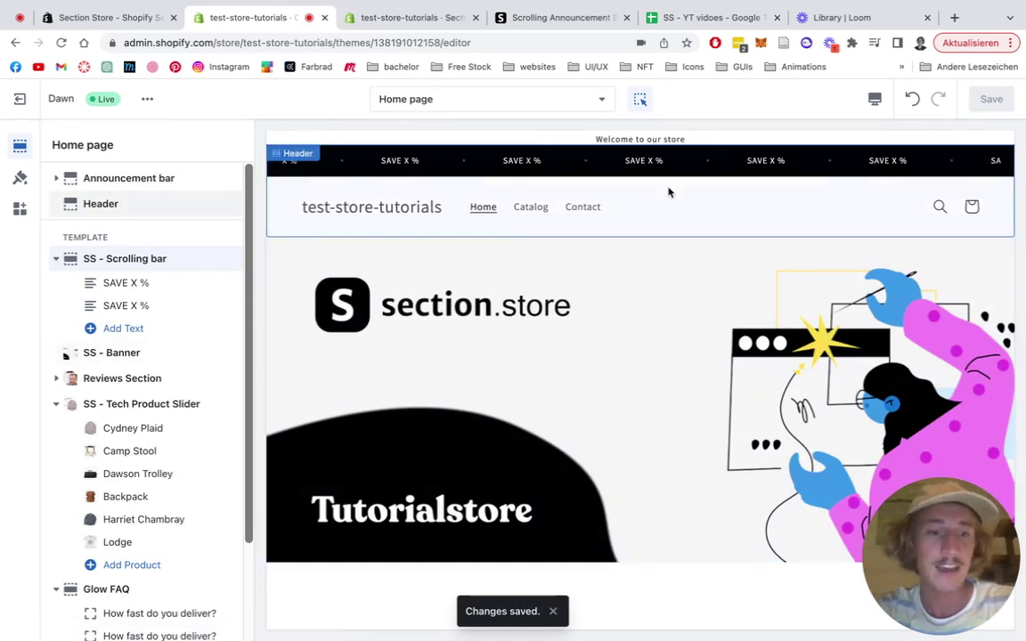
- Change the two SAVE X % messages to LOVELY PRODUCTS and CHEAP PRICES
left_click(136, 285)
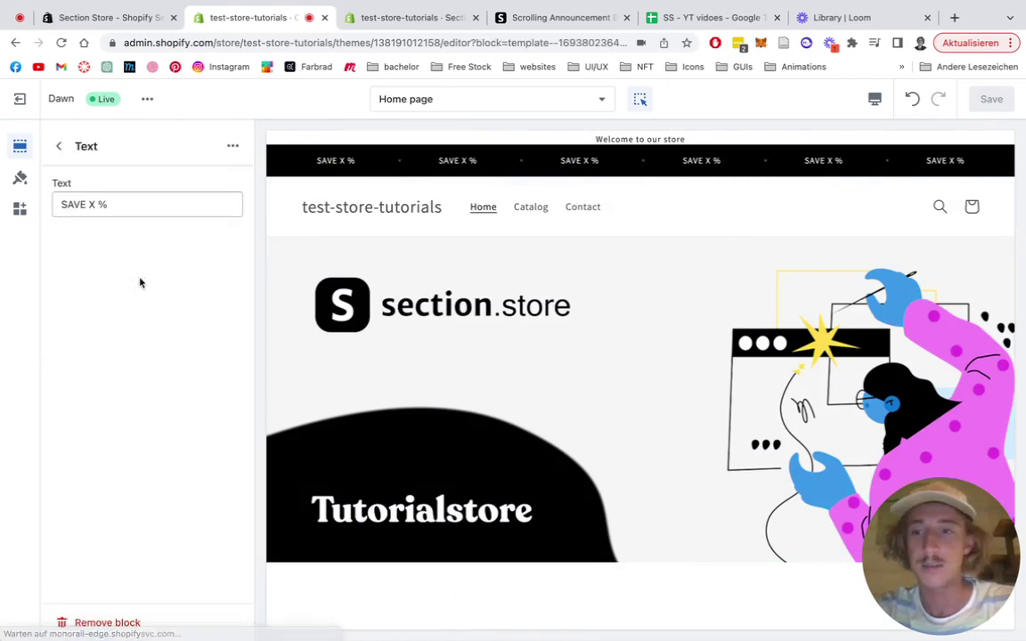
left_click_drag(133, 206, 13, 206)
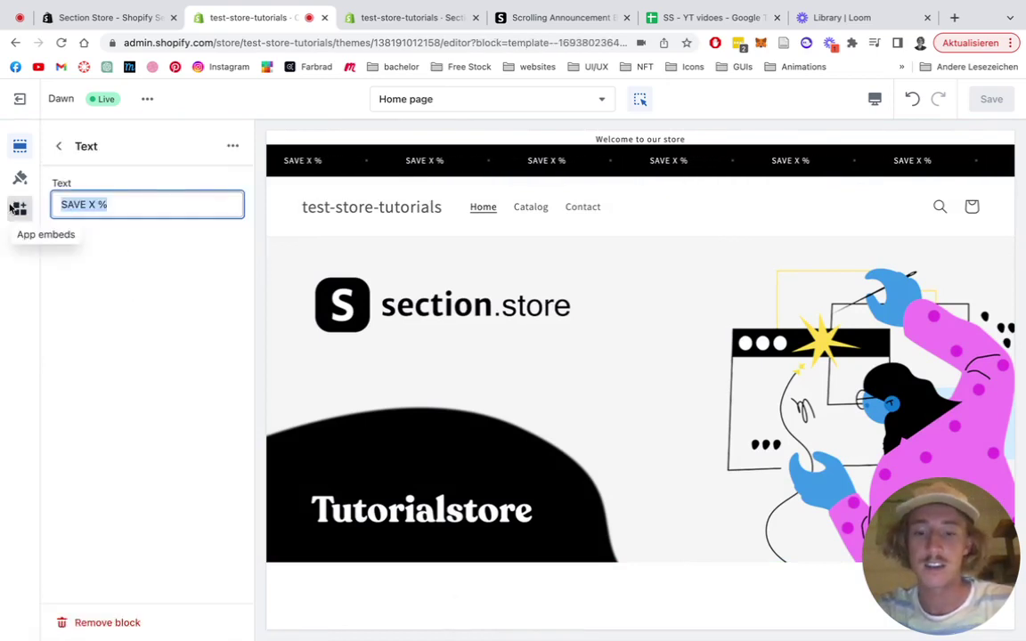
type("LOVELY ")
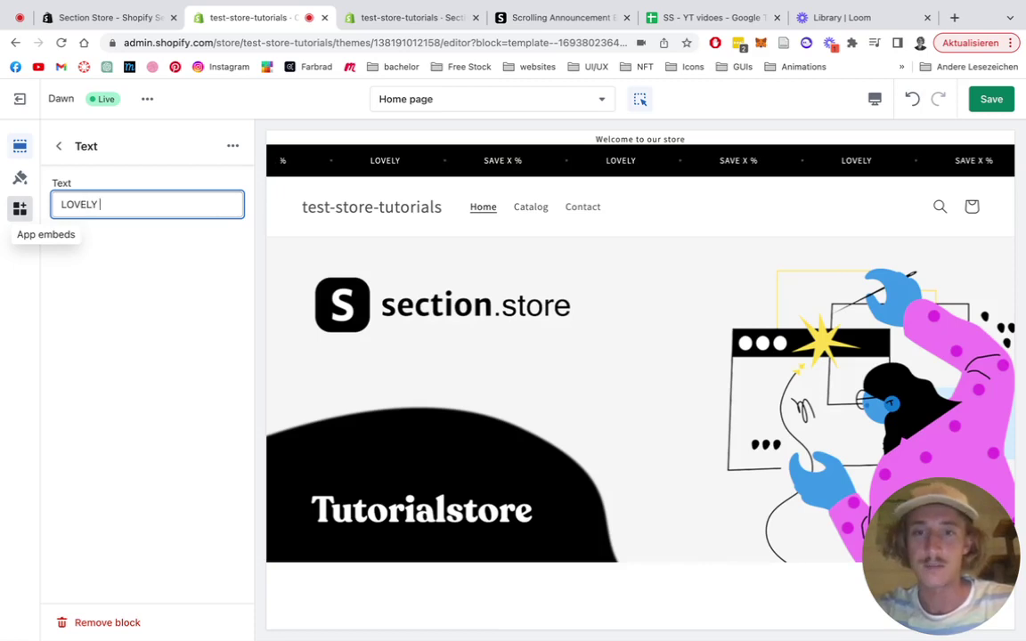
type("PRODUCTS")
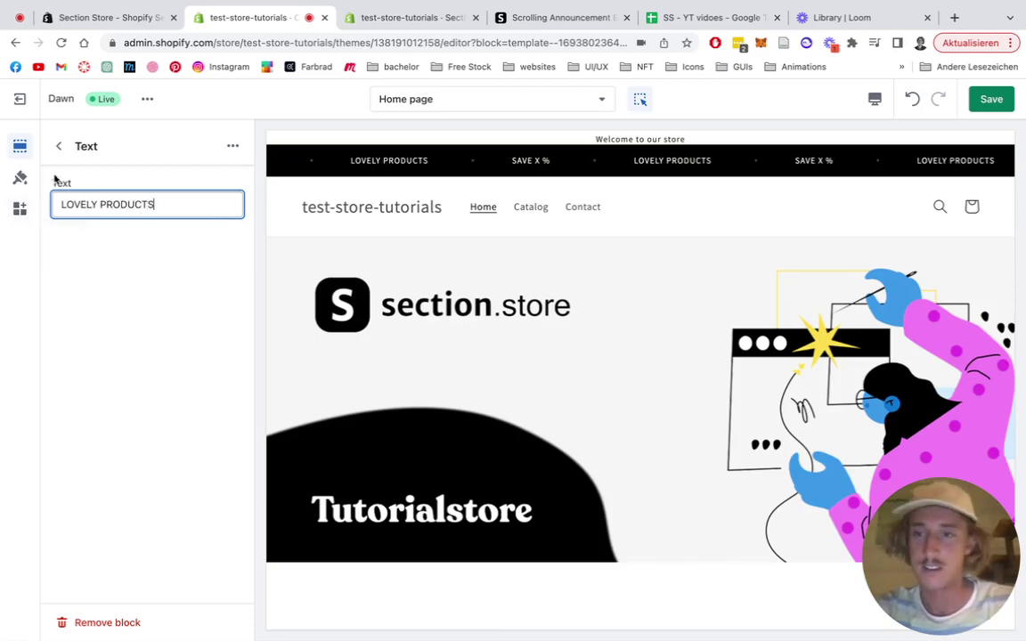
left_click(59, 146)
left_click(137, 306)
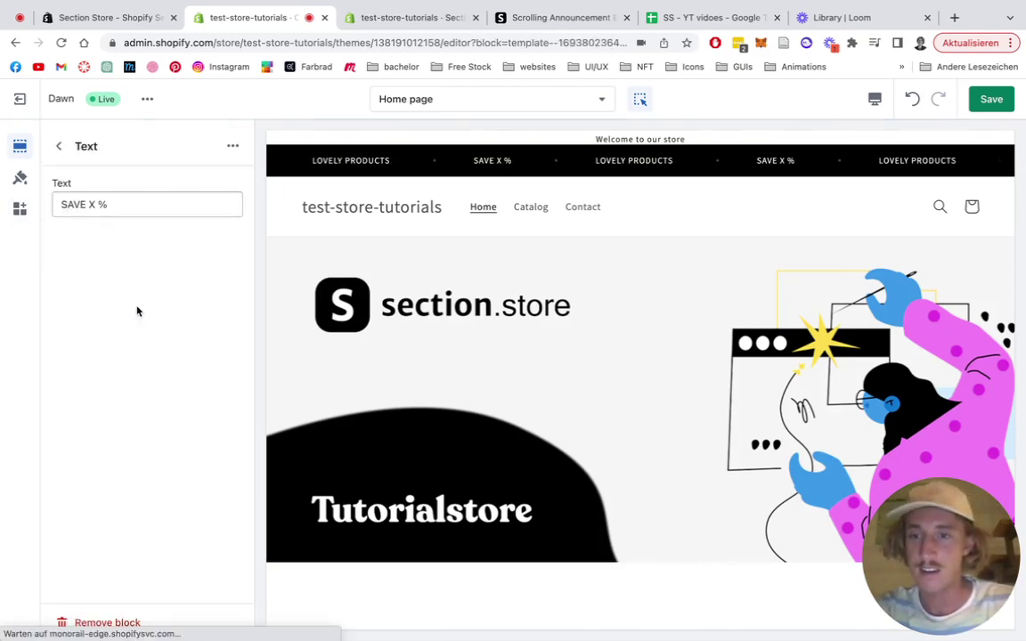
triple_click(137, 206)
type("CHEAP PRICES")
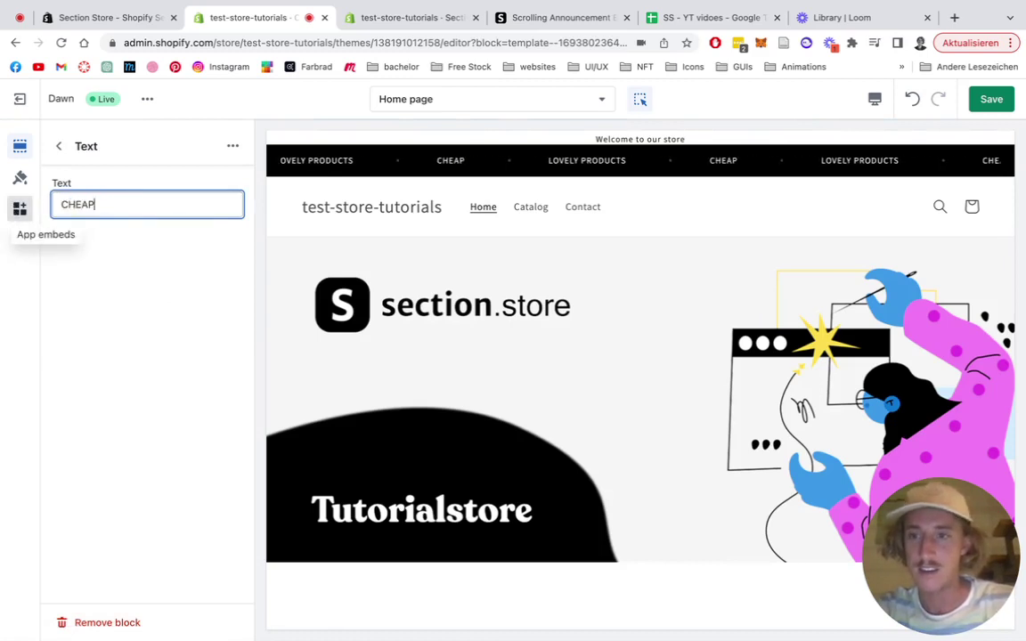
left_click(58, 146)
- Add a third text block reading FREE SHIPPING and verify it
left_click(139, 328)
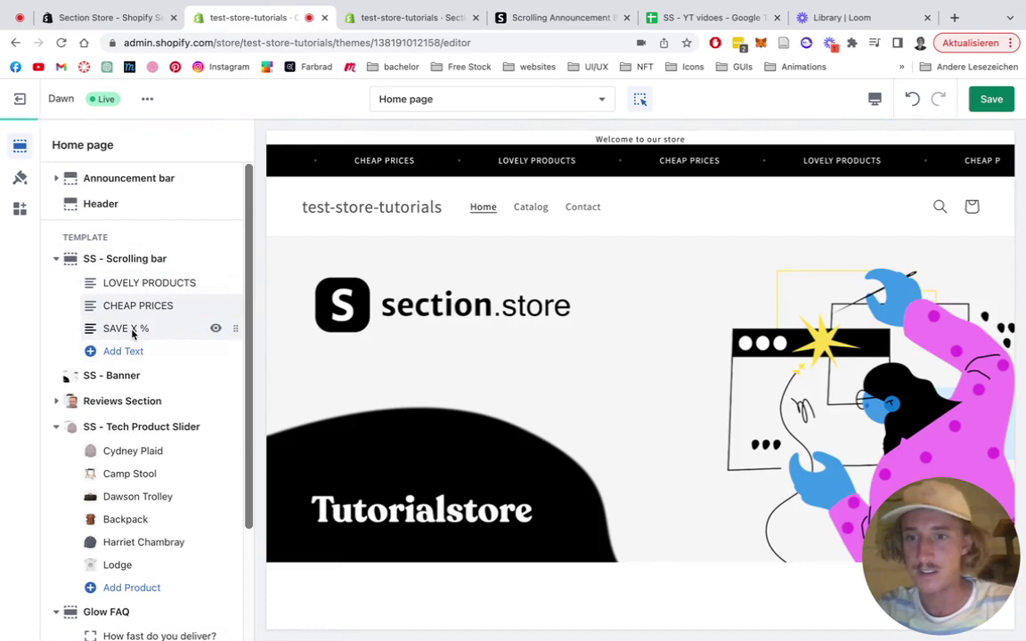
left_click_drag(132, 210, 35, 190)
type("FREE SHIPPING")
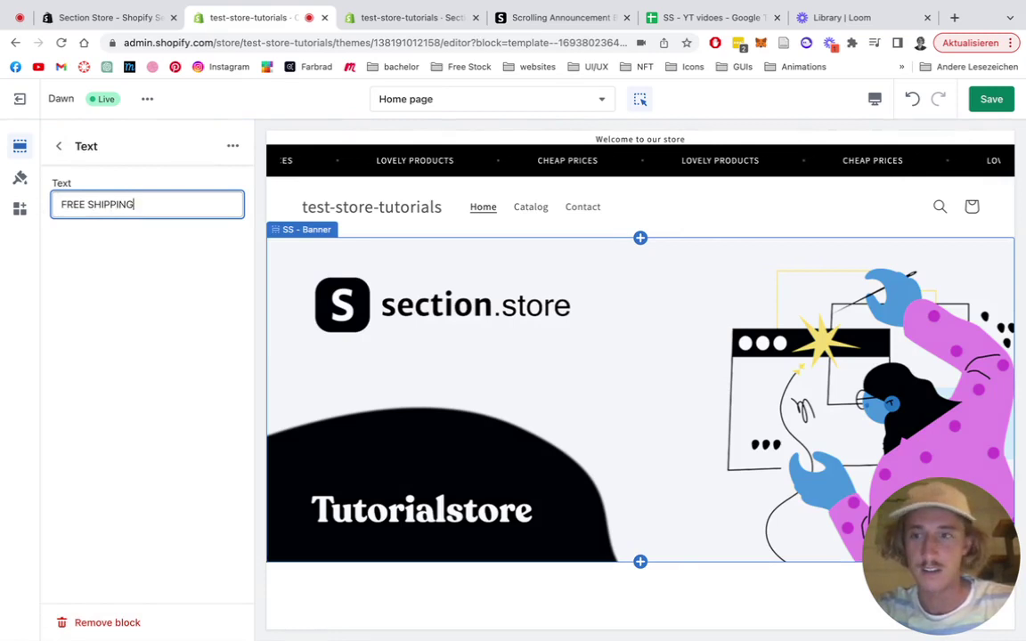
left_click(59, 145)
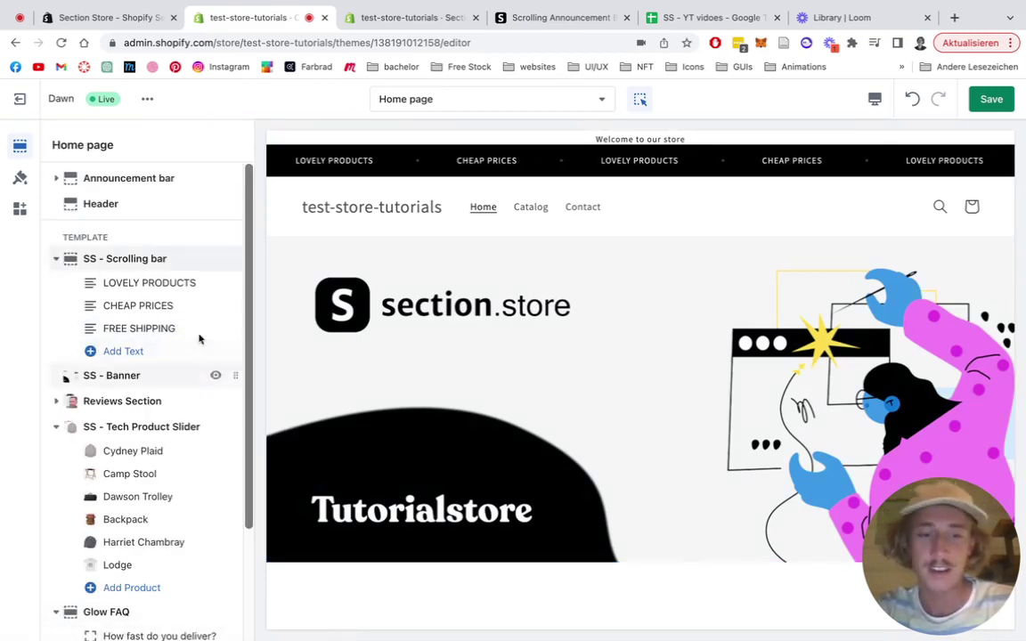
left_click(149, 329)
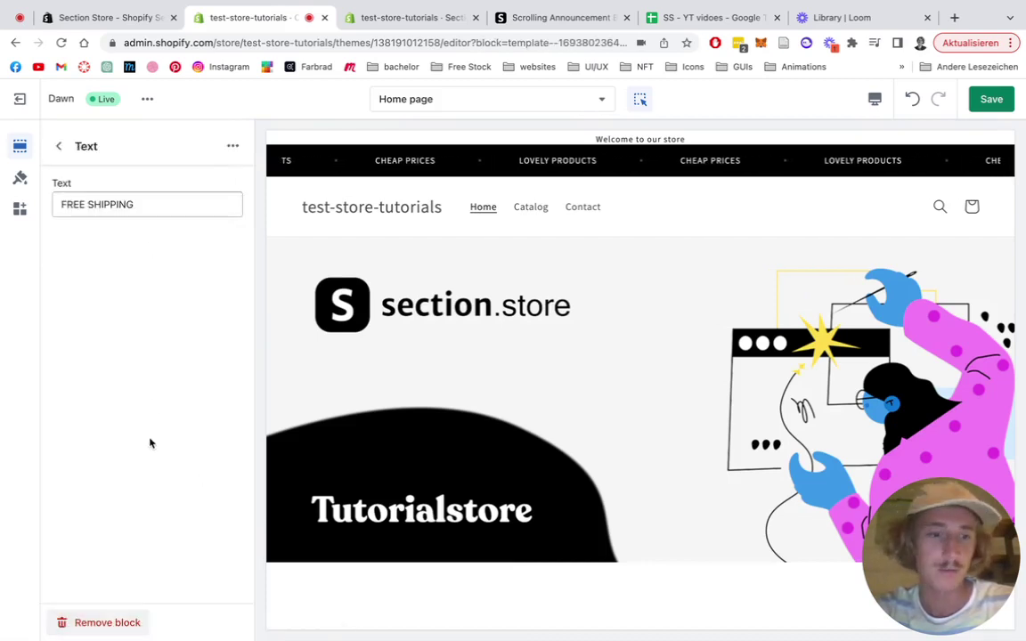
left_click(58, 146)
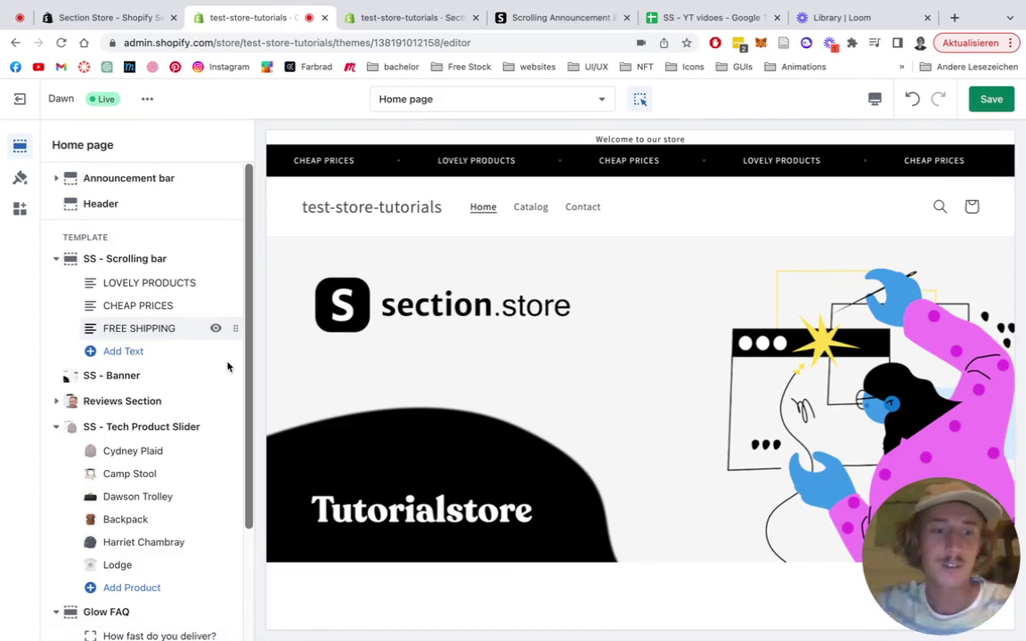
- Set the SS - Scrolling bar section's Font size to 13px and Animation Duration to 63sec
left_click(156, 258)
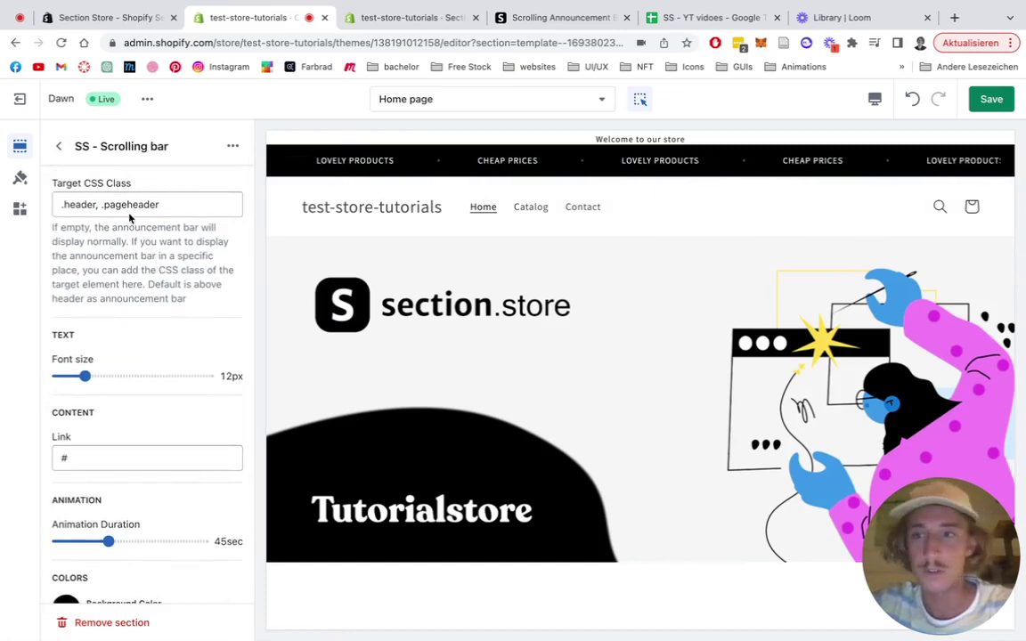
scroll(129, 218, "down", 3)
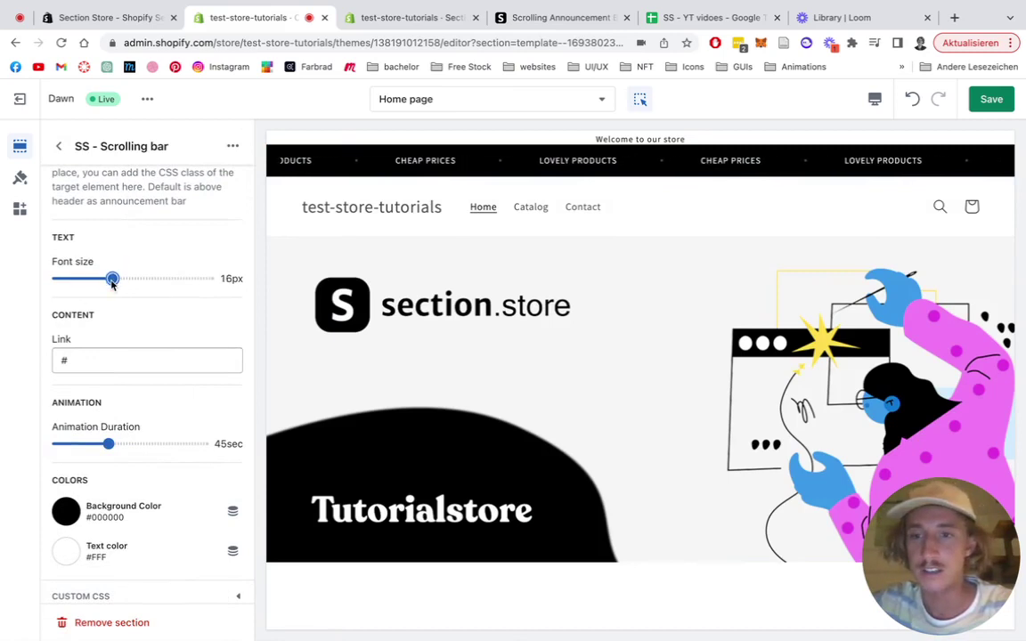
left_click_drag(112, 284, 90, 285)
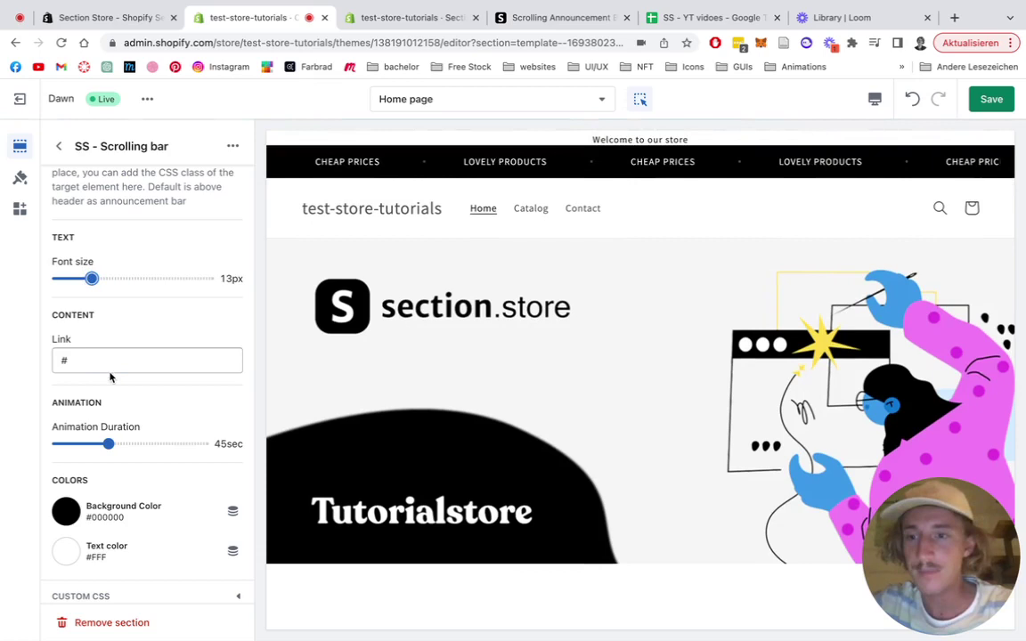
scroll(110, 377, "down", 1)
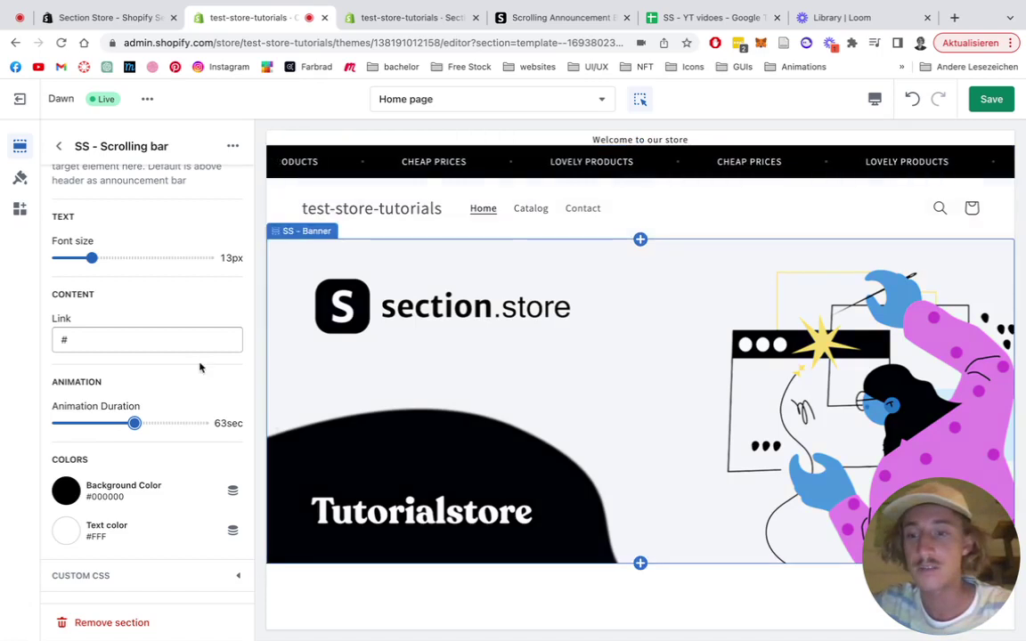
- Set the scrolling bar's Background Color to gray #8E8E8E and save the theme
left_click(68, 492)
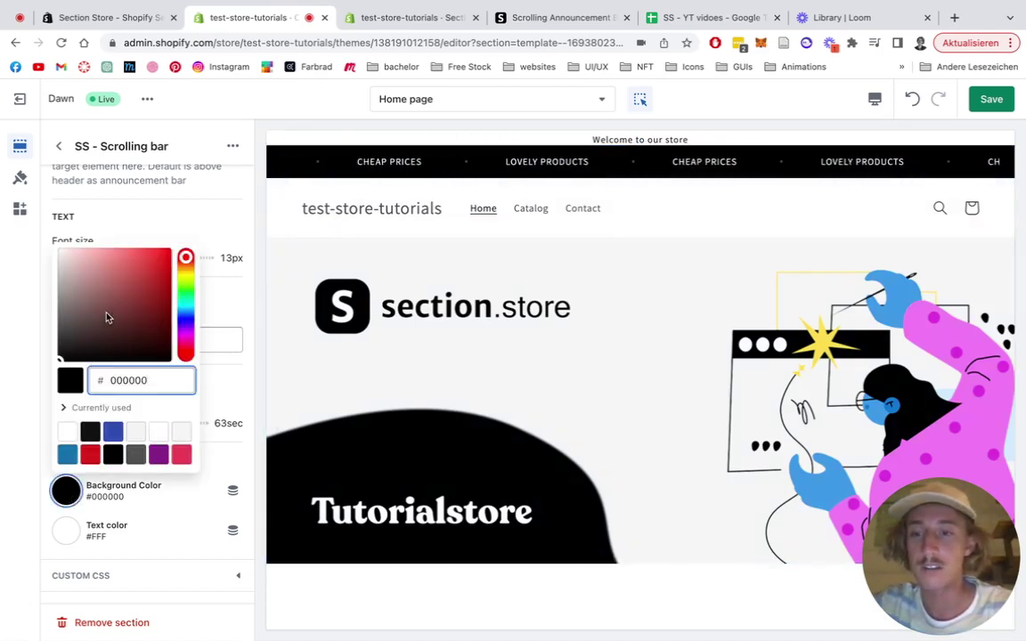
left_click_drag(106, 318, 56, 304)
left_click(53, 302)
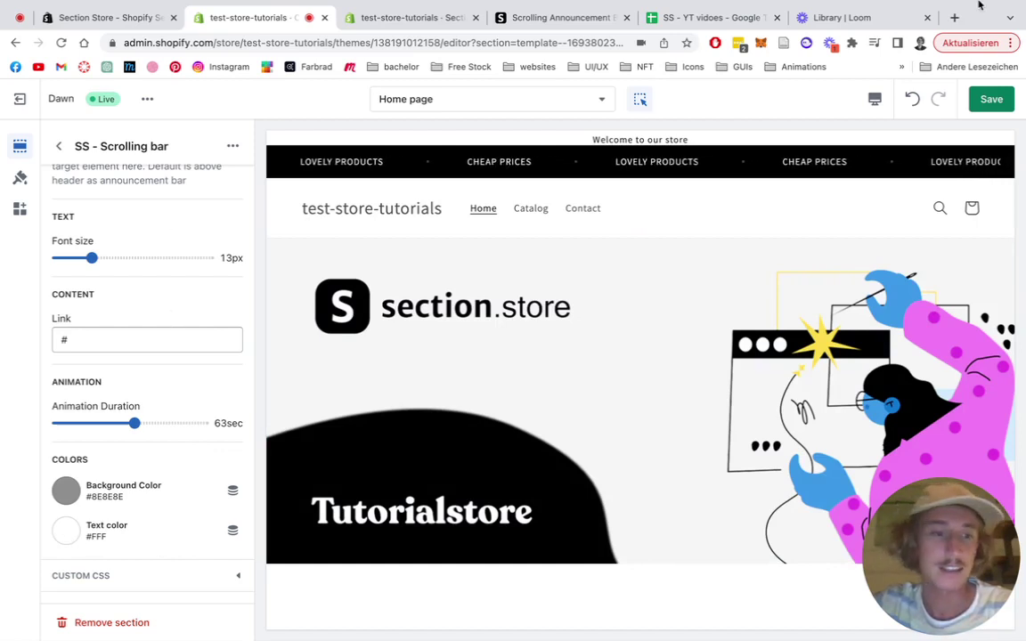
left_click(991, 100)
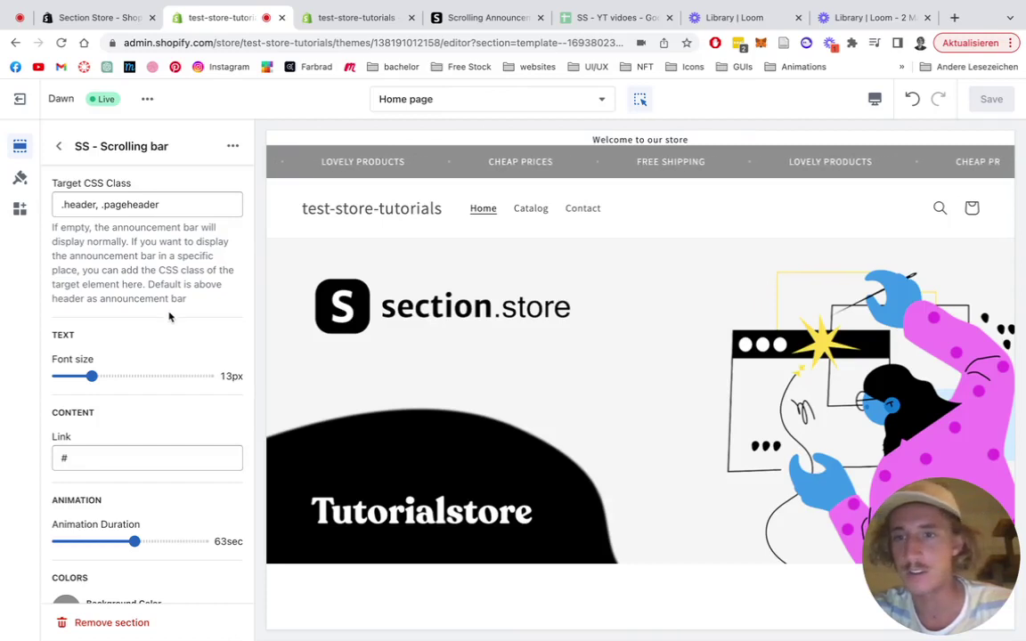
- Empty the scrolling bar's Target CSS Class field, save, and return to the Home page sections
scroll(167, 211, "down", 1)
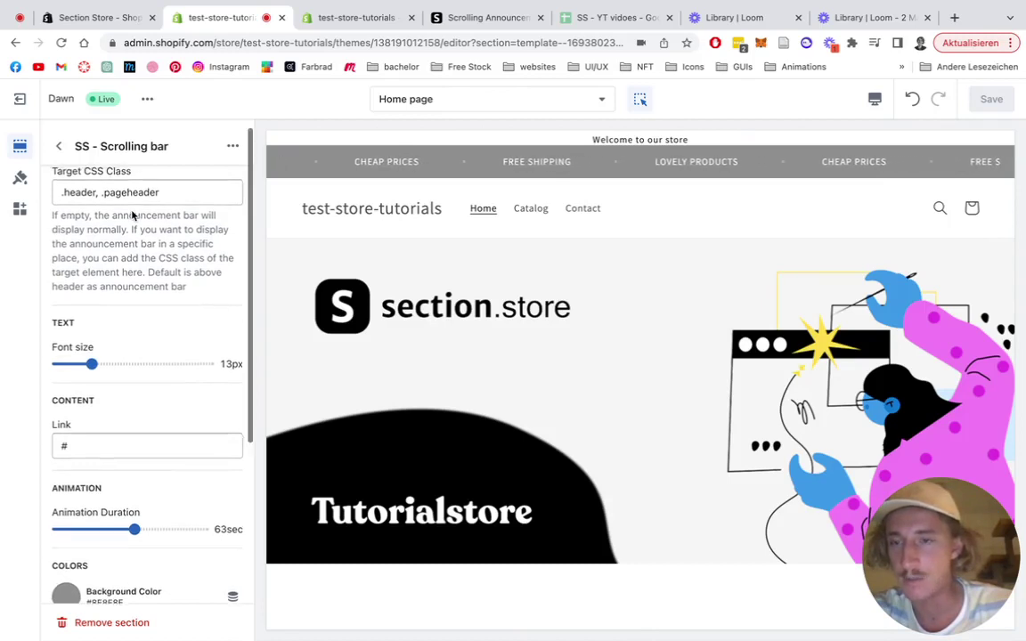
scroll(134, 212, "up", 1)
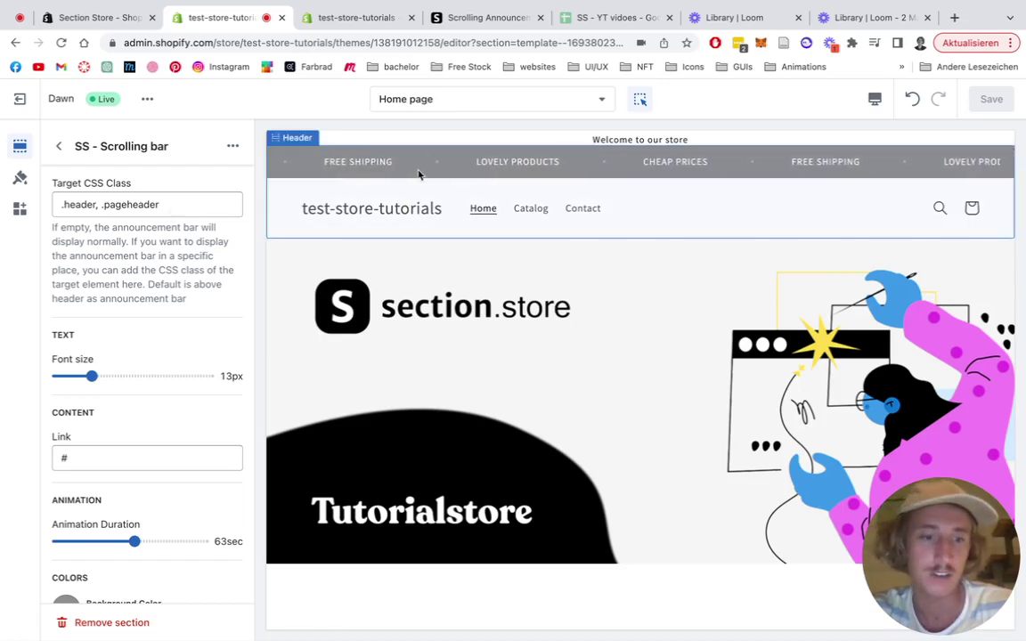
left_click_drag(165, 205, 49, 209)
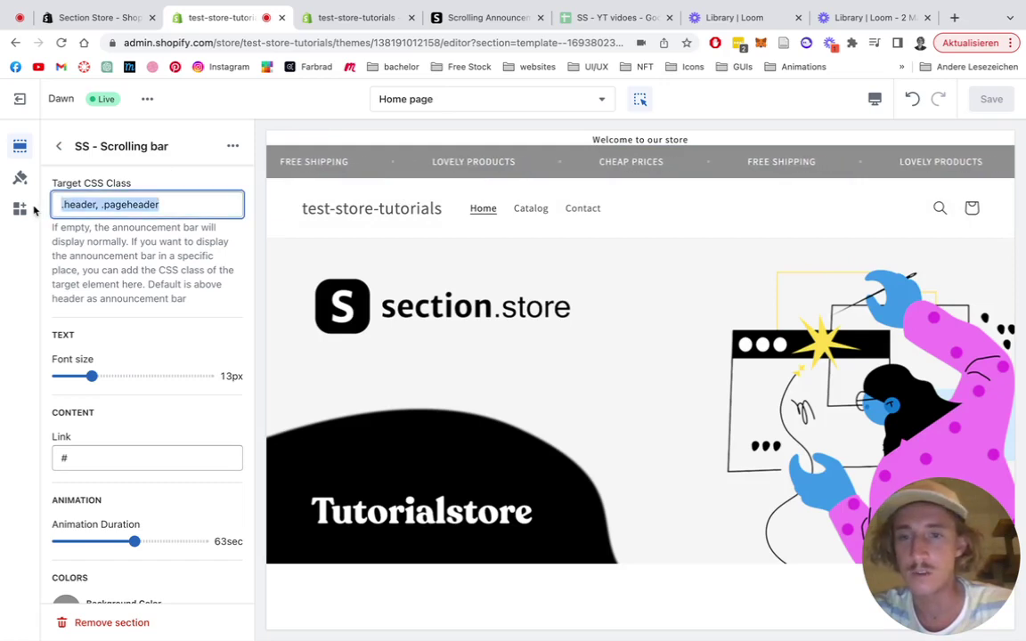
key("BackSpace")
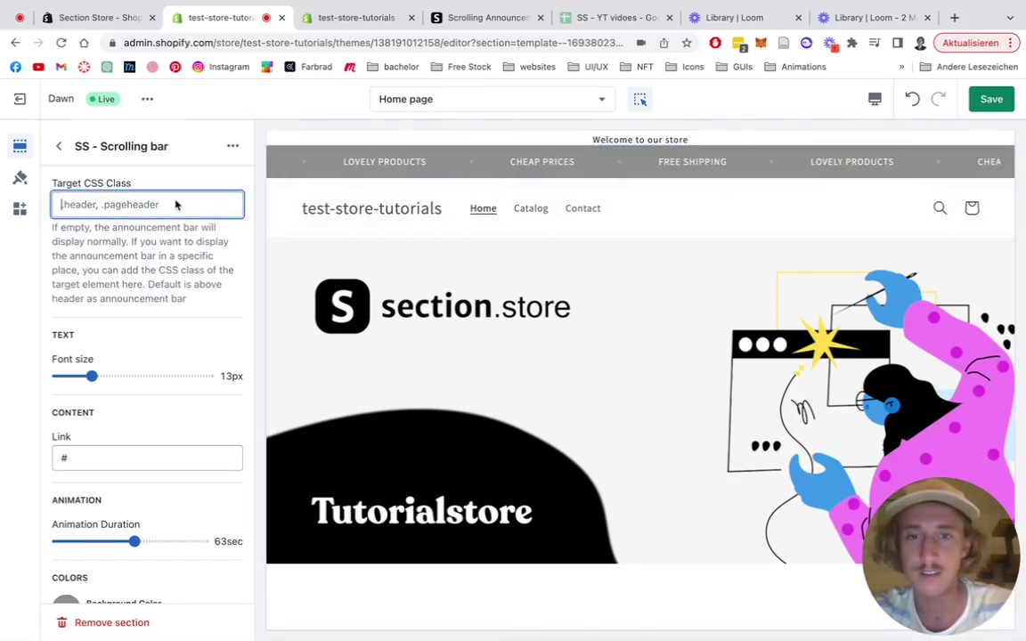
left_click(995, 101)
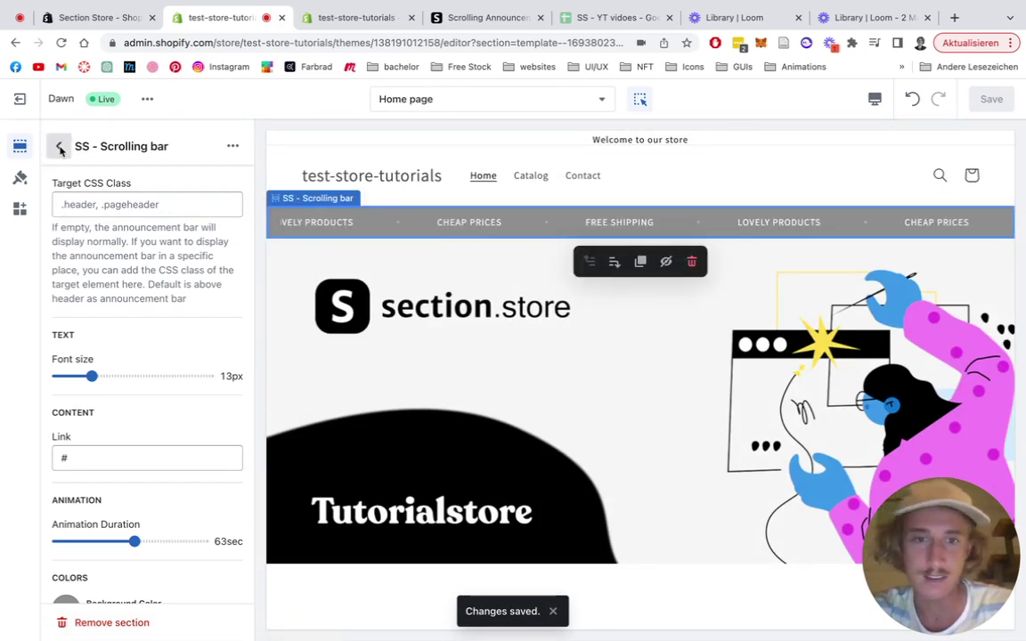
left_click(59, 148)
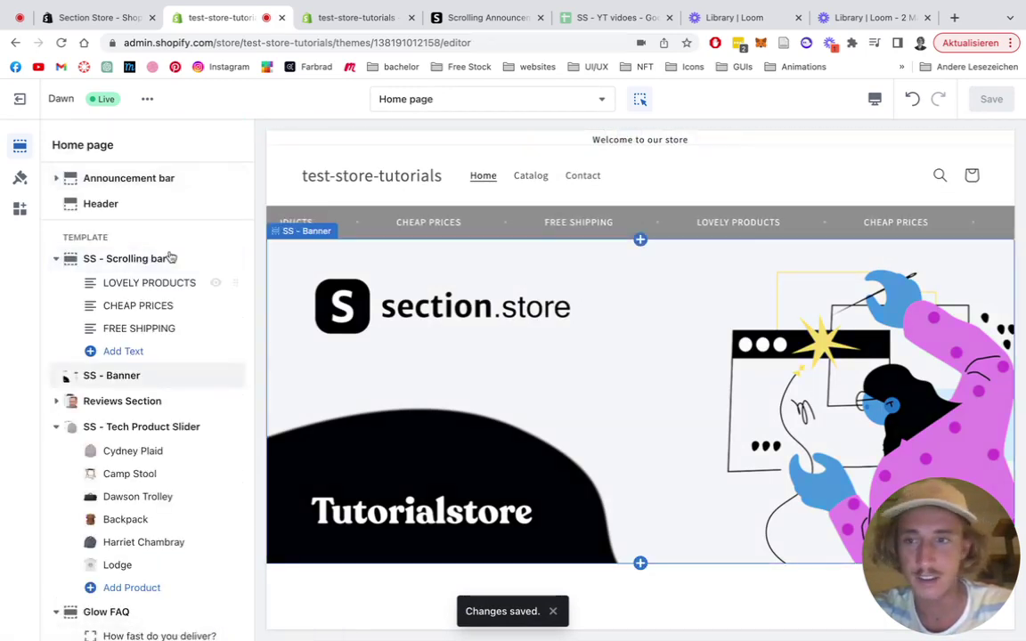
left_click_drag(236, 258, 208, 424)
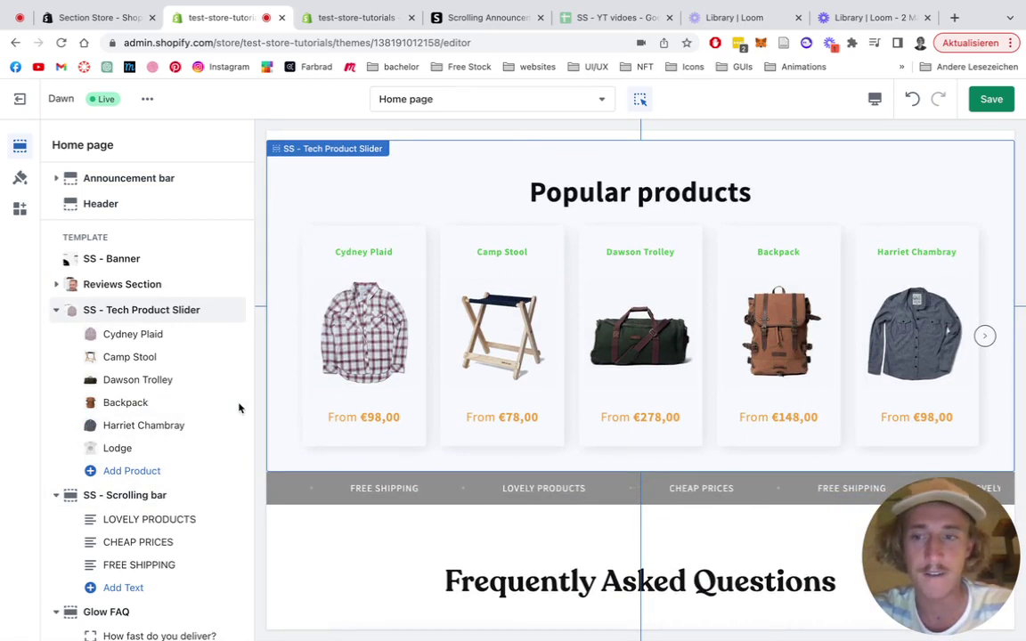
scroll(223, 399, "down", 1)
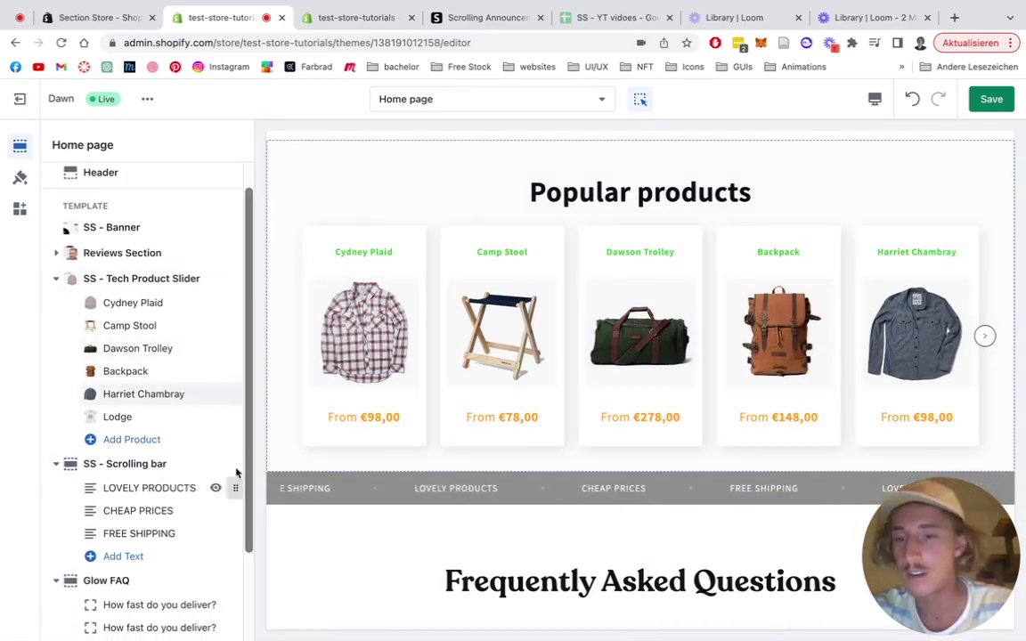
left_click_drag(232, 471, 209, 249)
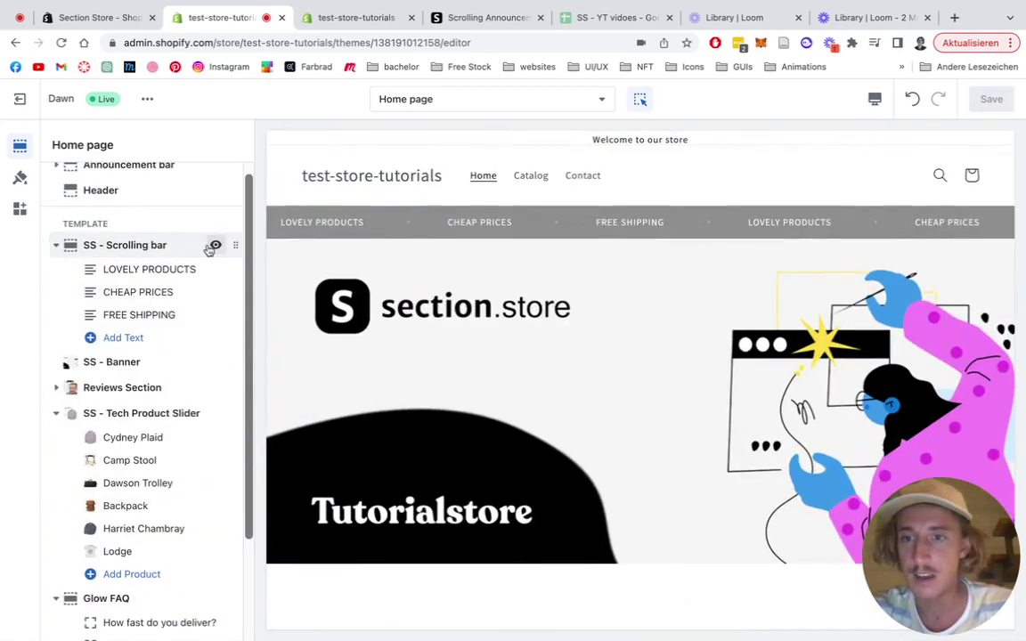
- Restore the Target CSS Class '.header, .pageheader' with Undo and save the scrolling bar
left_click(138, 248)
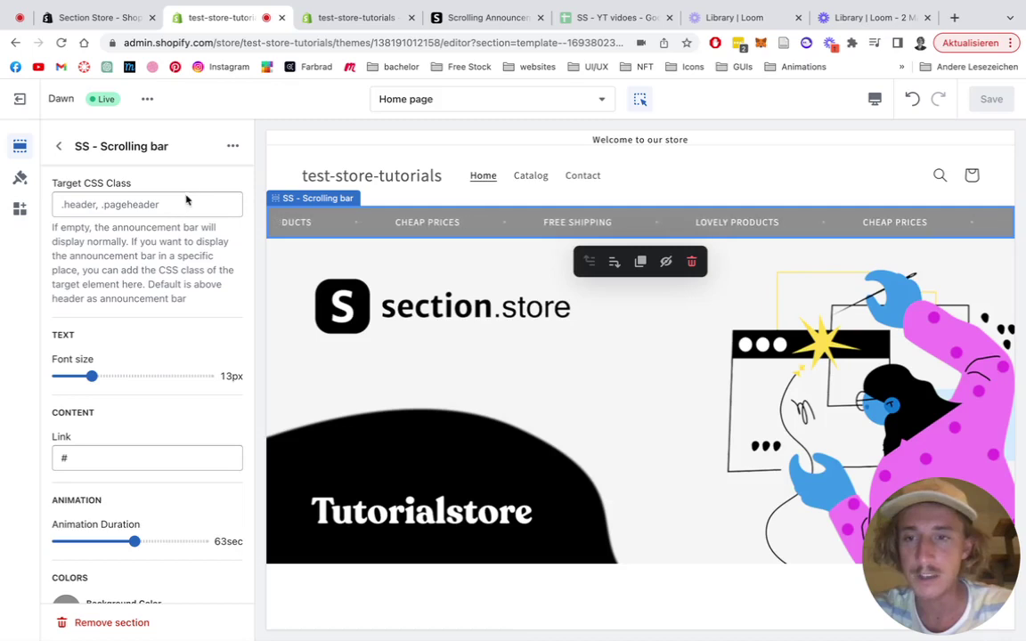
left_click(913, 99)
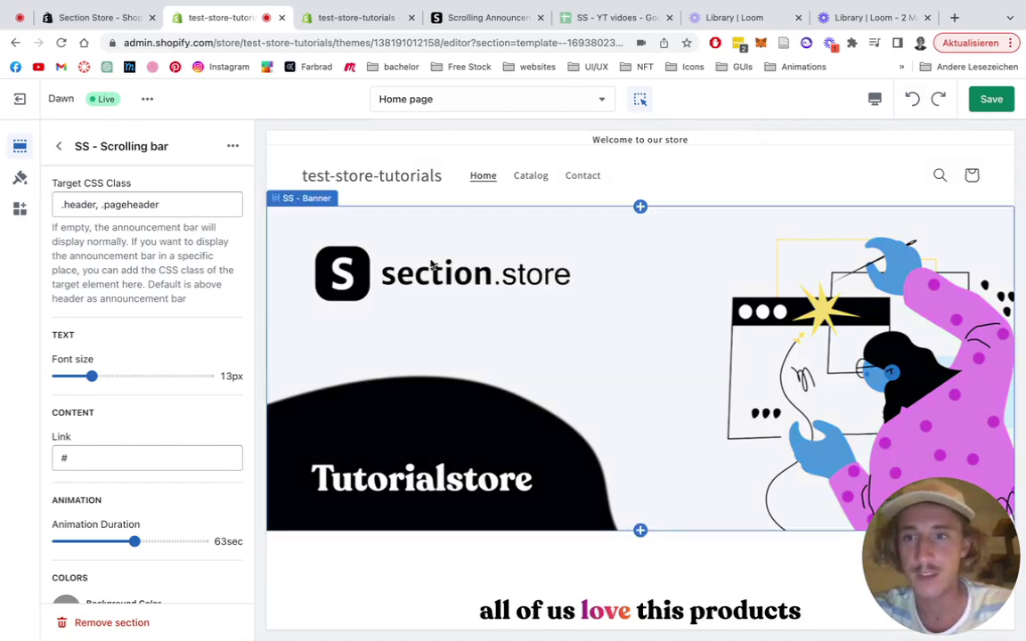
left_click(984, 101)
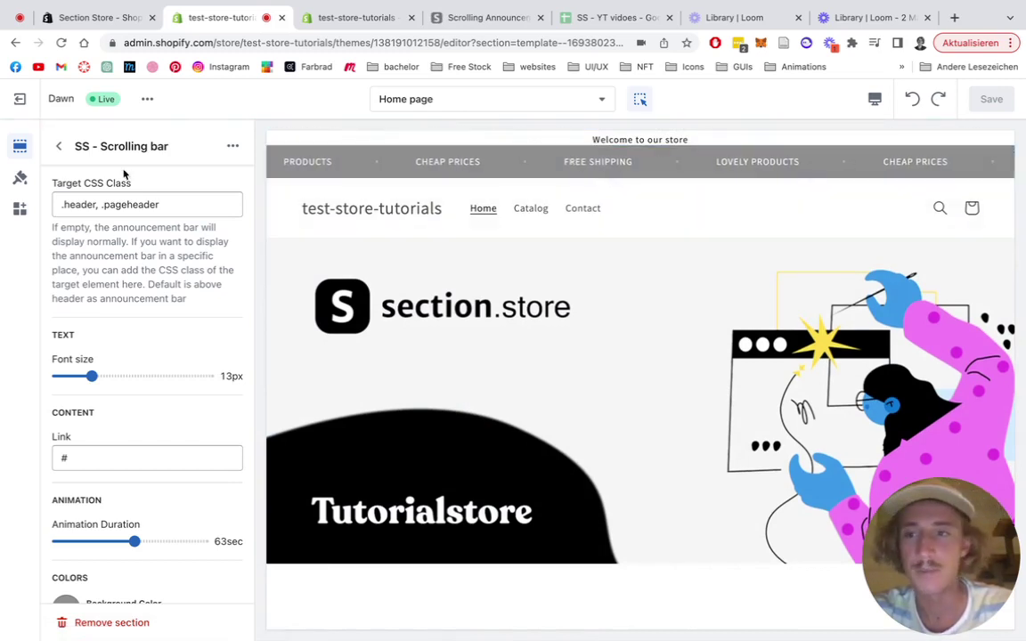
- View the live storefront's gray scrolling announcement bar, then return to the Dawn theme editor
left_click(147, 100)
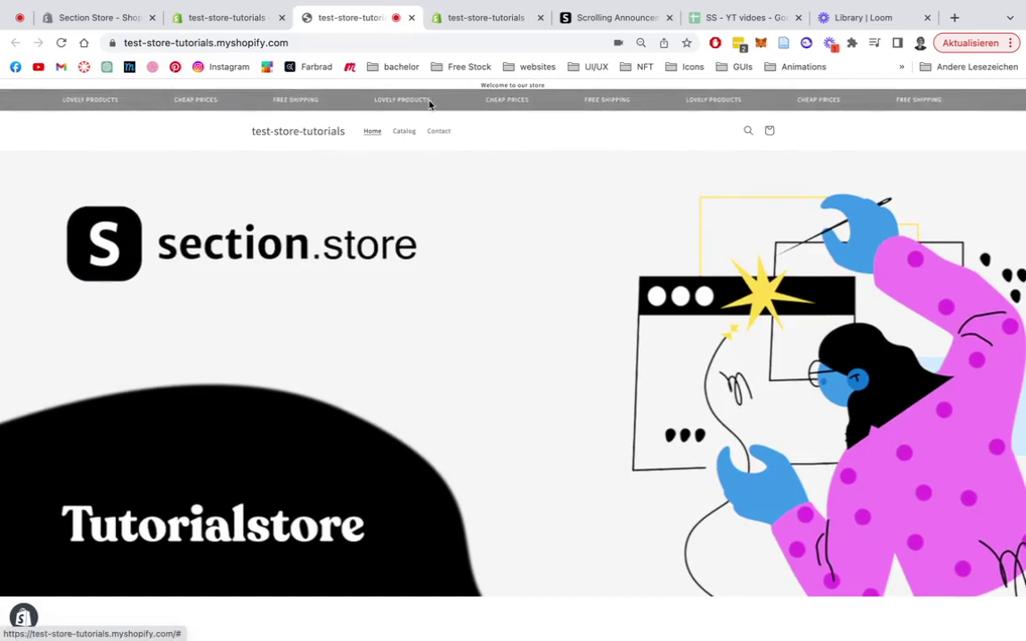
left_click(259, 18)
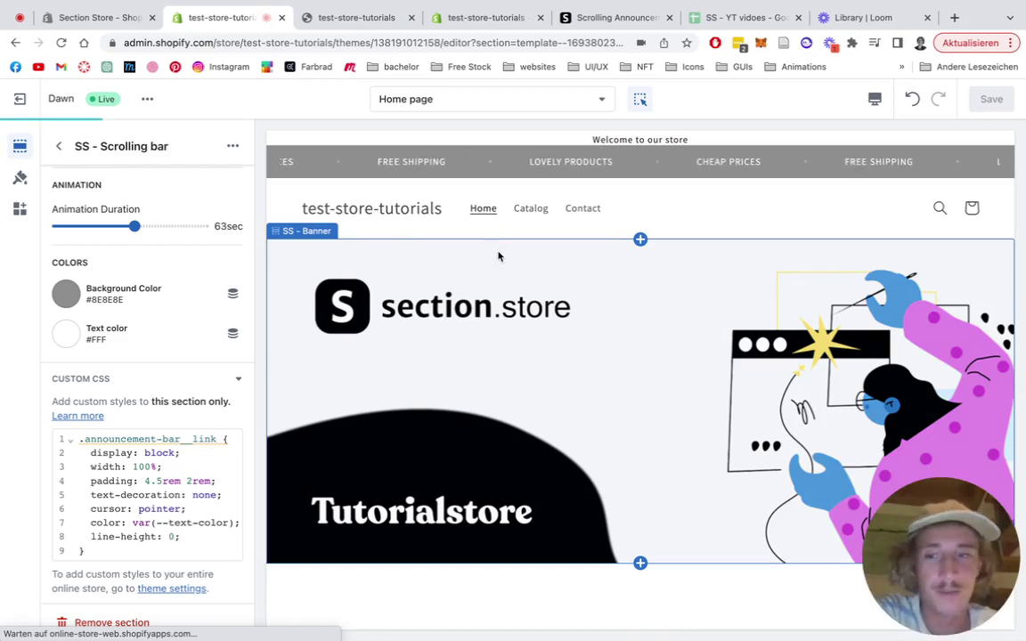
- Scroll up through the SS - Scrolling bar settings beside the Dawn home page preview
scroll(218, 440, "up", 5)
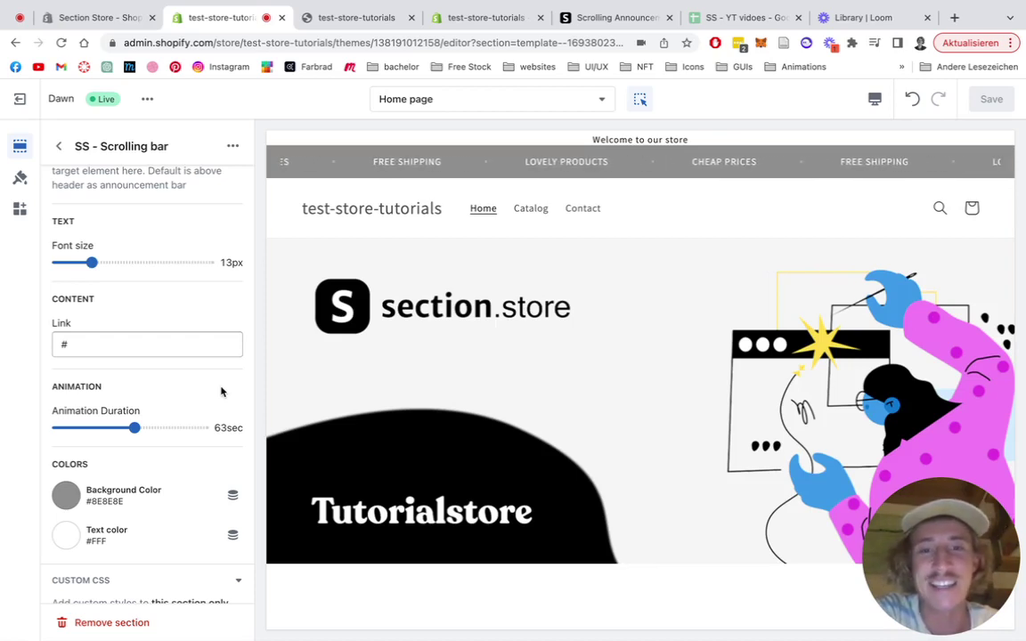
scroll(222, 392, "up", 2)
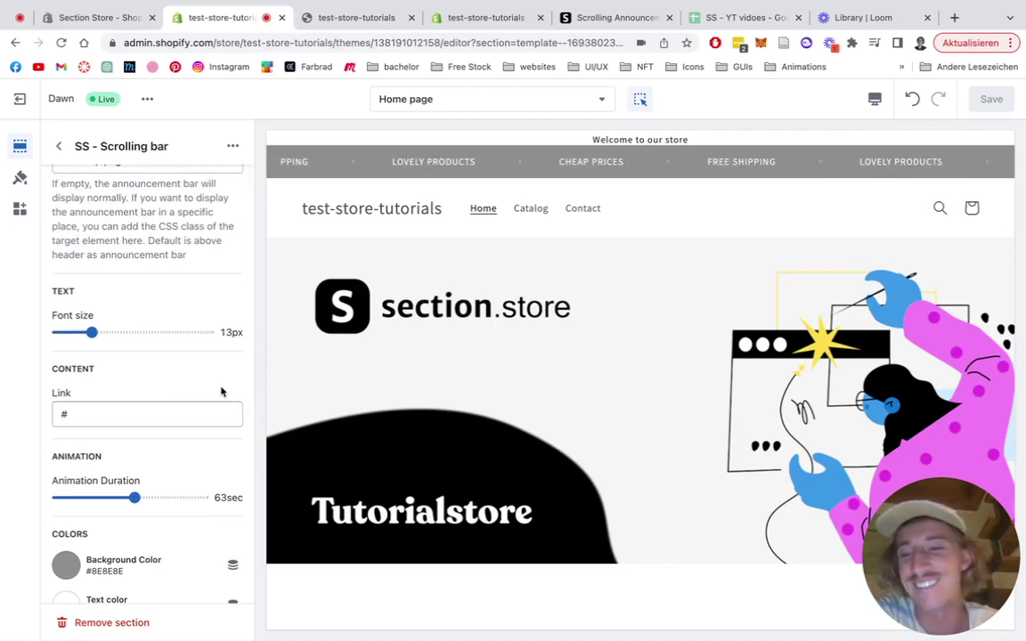
scroll(222, 392, "up", 1)
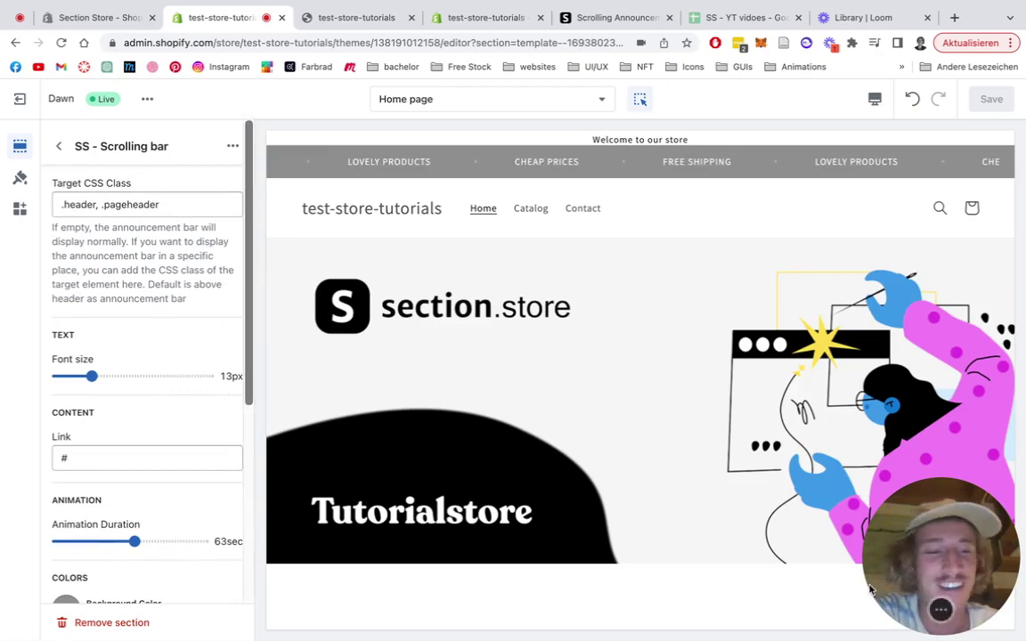